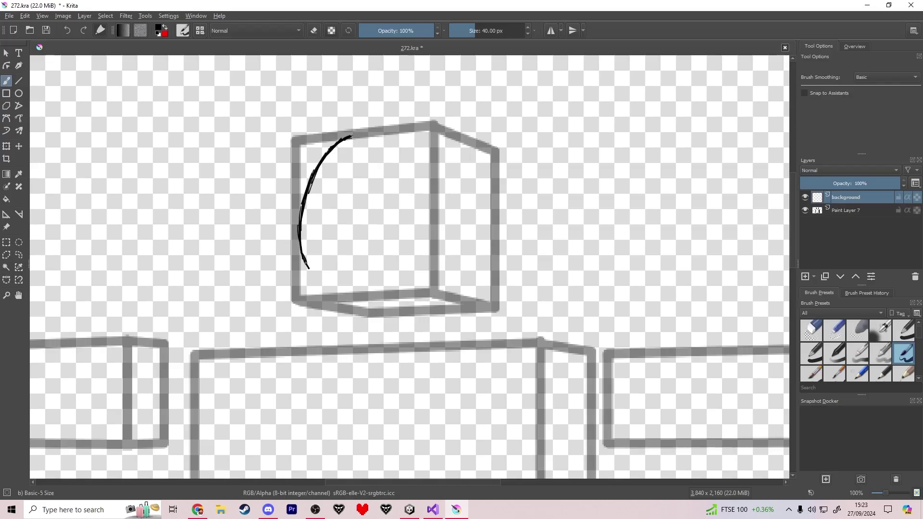
# Step: Sketch a closed oval head outline in black over the cube guide above the torso box
pyautogui.moveTo(319, 279)
pyautogui.mouseDown()
pyautogui.moveTo(388, 309)
pyautogui.moveTo(420, 300)
pyautogui.moveTo(442, 276)
pyautogui.moveTo(448, 257)
pyautogui.moveTo(438, 284)
pyautogui.moveTo(452, 248)
pyautogui.moveTo(448, 176)
pyautogui.moveTo(435, 187)
pyautogui.moveTo(438, 155)
pyautogui.moveTo(382, 135)
pyautogui.mouseUp()
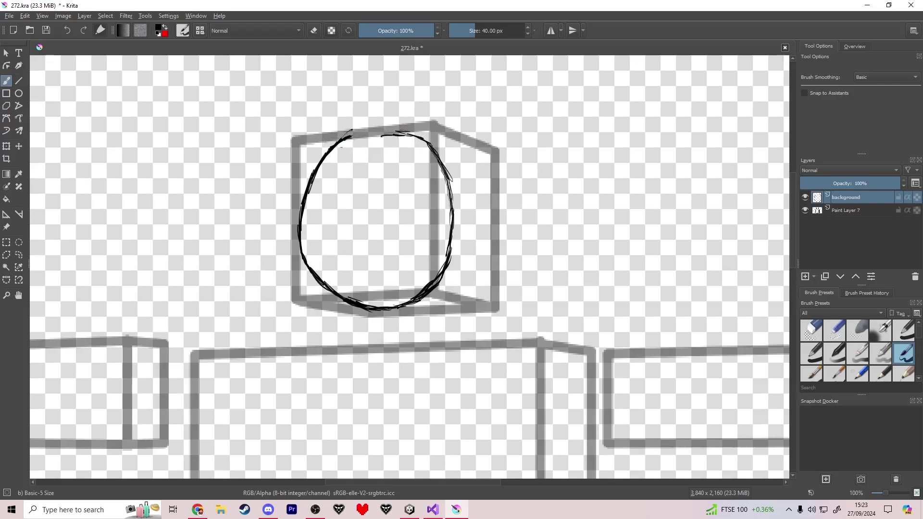
pyautogui.moveTo(364, 129); pyautogui.dragTo(396, 130)
pyautogui.click(377, 138)
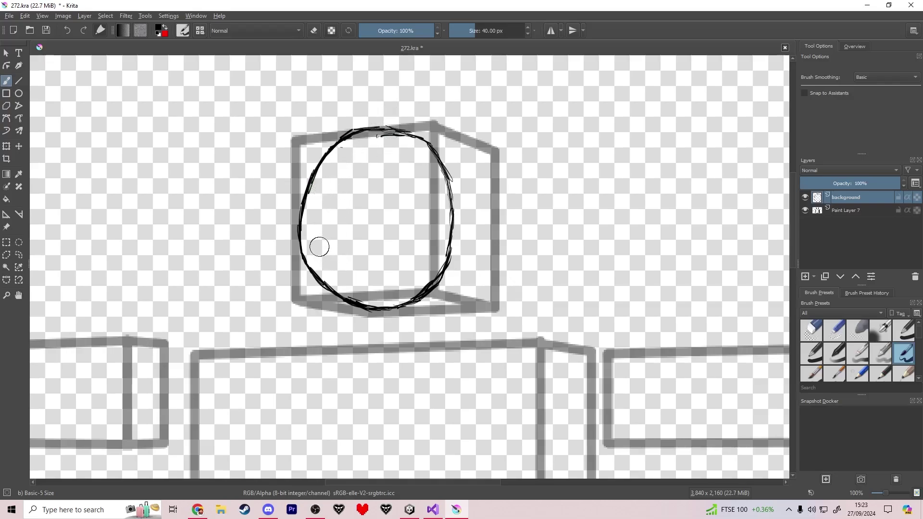
# Step: Draw a stitched mouth low on the face as a slightly slanted line crossed by four short vertical strokes
pyautogui.moveTo(317, 246); pyautogui.dragTo(386, 261)
pyautogui.hotkey('ctrl', 'z')
pyautogui.hotkey('ctrl', 'z')
pyautogui.moveTo(324, 253)
pyautogui.mouseDown()
pyautogui.moveTo(373, 266)
pyautogui.moveTo(336, 262)
pyautogui.mouseUp()
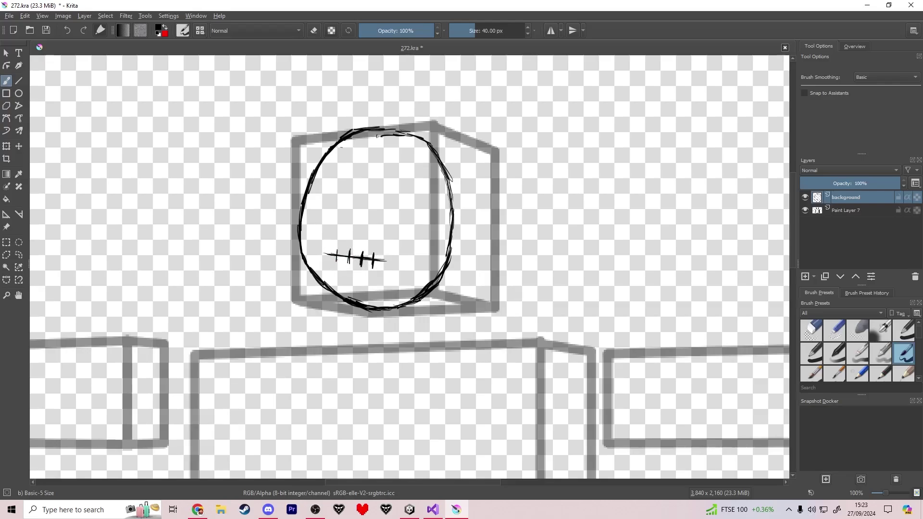
# Step: Draw two stitched eyes above the mouth as short horizontal lines, each crossed by three vertical strokes
pyautogui.click(375, 204)
pyautogui.click(378, 207)
pyautogui.moveTo(374, 199); pyautogui.dragTo(373, 210)
pyautogui.moveTo(321, 199)
pyautogui.mouseDown()
pyautogui.moveTo(342, 203)
pyautogui.moveTo(335, 208)
pyautogui.mouseUp()
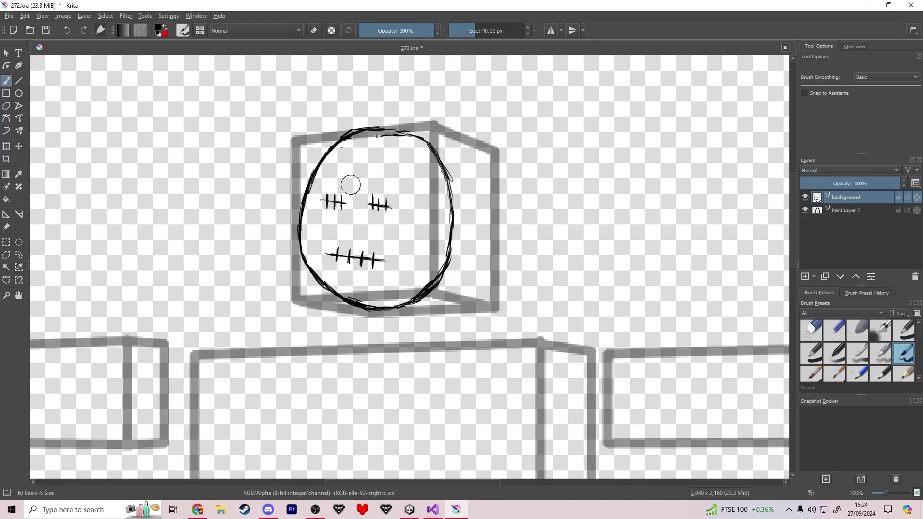
# Step: Erase the curved top of the head outline between its two sides
pyautogui.scroll(-5, 454, 181)
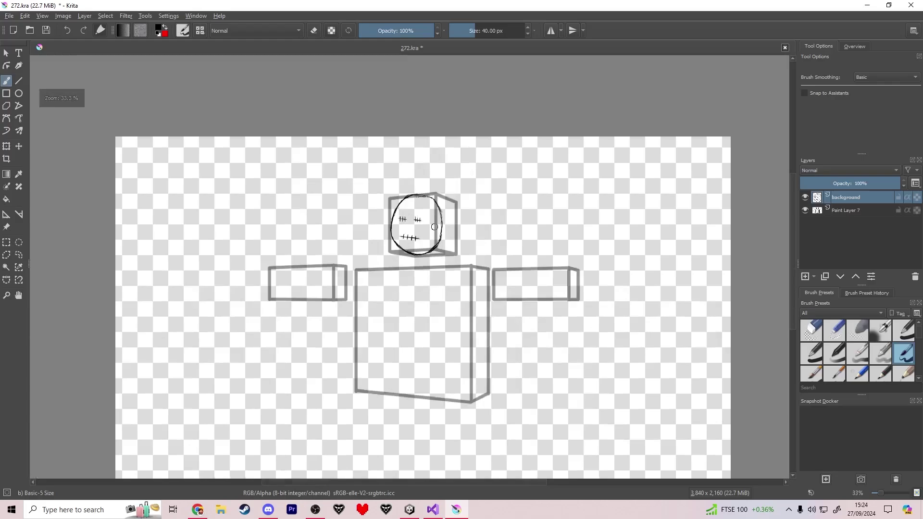
pyautogui.scroll(5, 414, 196)
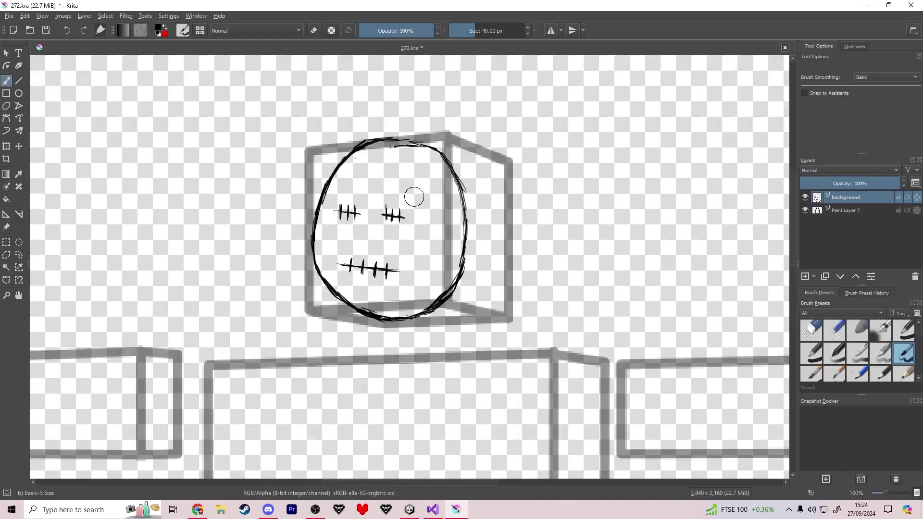
pyautogui.scroll(3, 396, 139)
pyautogui.press('e')
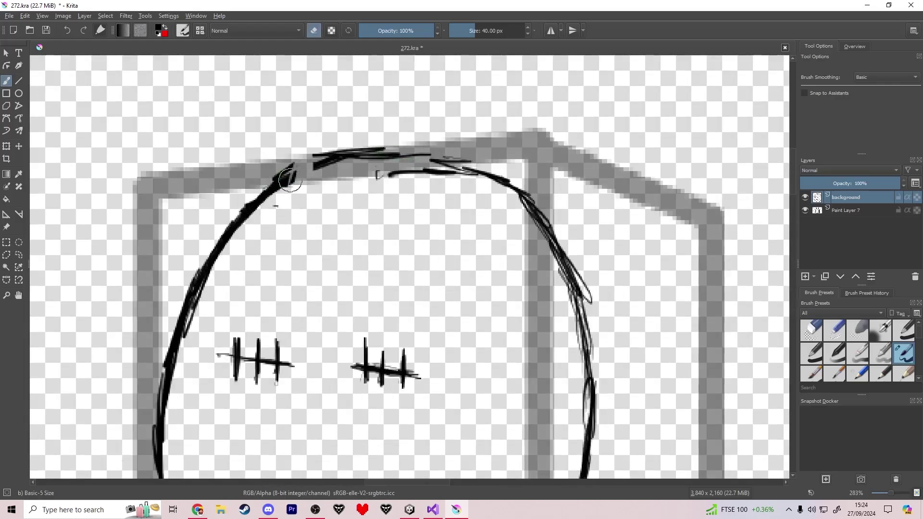
pyautogui.moveTo(290, 181)
pyautogui.mouseDown()
pyautogui.moveTo(301, 141)
pyautogui.moveTo(294, 167)
pyautogui.moveTo(274, 172)
pyautogui.moveTo(317, 159)
pyautogui.moveTo(332, 205)
pyautogui.moveTo(424, 124)
pyautogui.moveTo(461, 206)
pyautogui.moveTo(480, 156)
pyautogui.moveTo(504, 204)
pyautogui.moveTo(492, 166)
pyautogui.moveTo(521, 187)
pyautogui.moveTo(513, 154)
pyautogui.moveTo(489, 176)
pyautogui.mouseUp()
pyautogui.press('e')
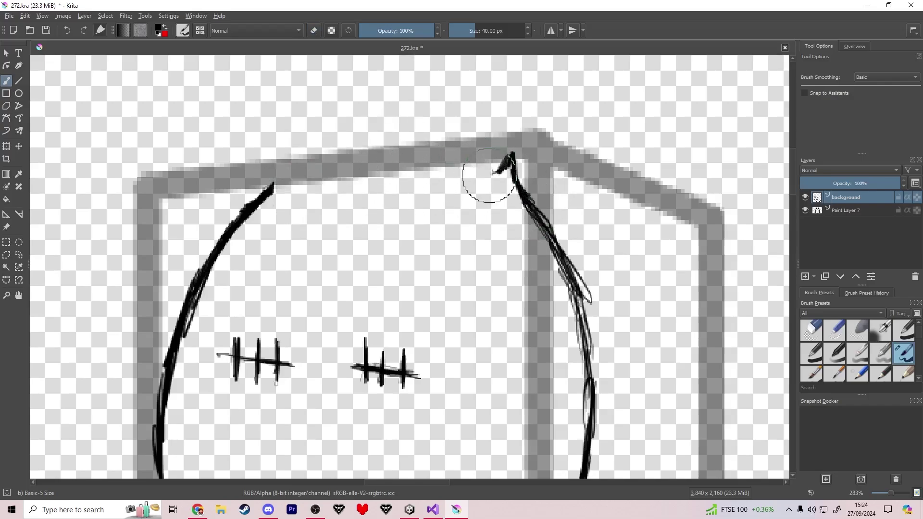
# Step: Close the top of the head with a jagged line and fill it with short, spiky straw strokes
pyautogui.moveTo(283, 193)
pyautogui.mouseDown()
pyautogui.moveTo(303, 152)
pyautogui.moveTo(296, 163)
pyautogui.moveTo(305, 189)
pyautogui.moveTo(302, 170)
pyautogui.moveTo(370, 181)
pyautogui.moveTo(390, 170)
pyautogui.moveTo(374, 180)
pyautogui.moveTo(400, 172)
pyautogui.moveTo(432, 187)
pyautogui.moveTo(428, 180)
pyautogui.moveTo(505, 168)
pyautogui.mouseUp()
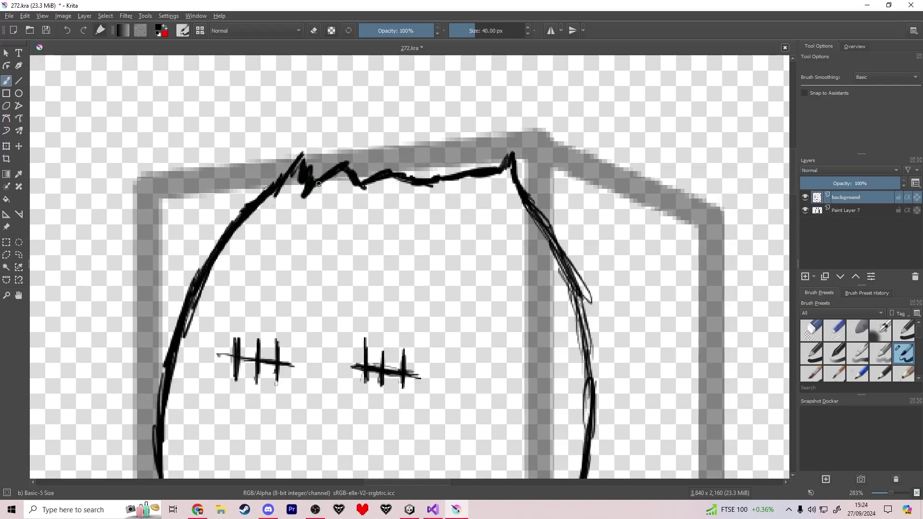
pyautogui.moveTo(318, 184)
pyautogui.mouseDown()
pyautogui.moveTo(302, 161)
pyautogui.moveTo(346, 146)
pyautogui.mouseUp()
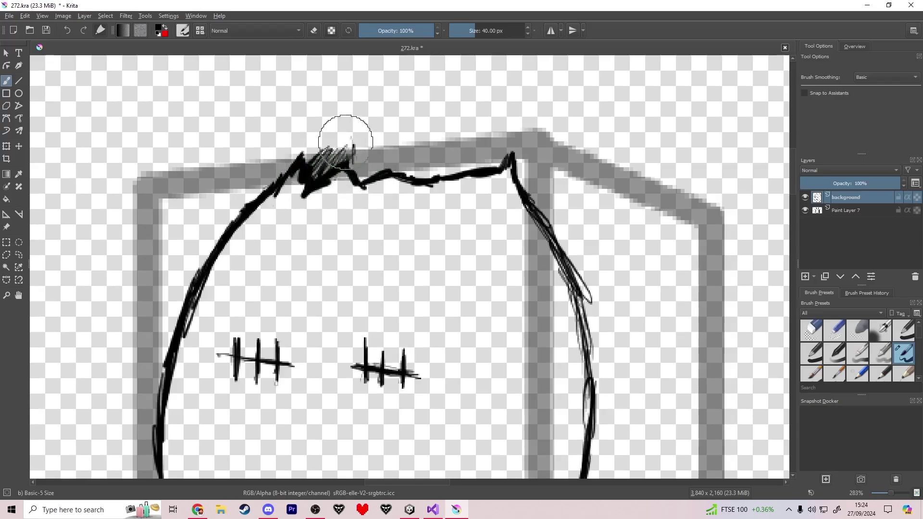
pyautogui.moveTo(337, 108)
pyautogui.mouseDown()
pyautogui.moveTo(345, 141)
pyautogui.moveTo(335, 116)
pyautogui.moveTo(371, 167)
pyautogui.moveTo(368, 157)
pyautogui.moveTo(394, 146)
pyautogui.moveTo(402, 169)
pyautogui.moveTo(429, 181)
pyautogui.moveTo(451, 173)
pyautogui.moveTo(425, 177)
pyautogui.mouseUp()
pyautogui.moveTo(451, 154)
pyautogui.mouseDown()
pyautogui.moveTo(442, 174)
pyautogui.moveTo(461, 172)
pyautogui.mouseUp()
pyautogui.moveTo(487, 151)
pyautogui.mouseDown()
pyautogui.moveTo(479, 169)
pyautogui.moveTo(466, 171)
pyautogui.moveTo(495, 163)
pyautogui.mouseUp()
pyautogui.moveTo(495, 155); pyautogui.dragTo(485, 168)
# Step: Draw a rounded torso outline within the large box guide and join it to the head with a short neck
pyautogui.scroll(-6, 412, 255)
pyautogui.scroll(3, 412, 257)
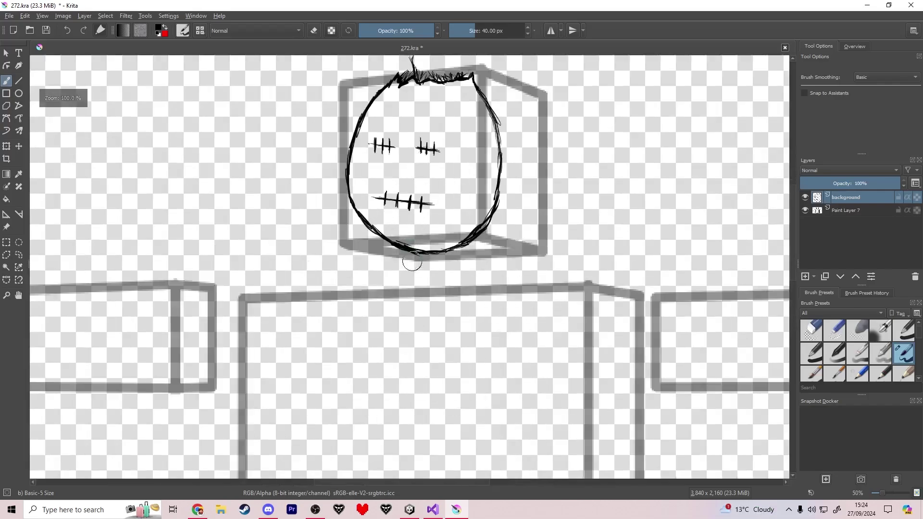
pyautogui.scroll(-1, 402, 181)
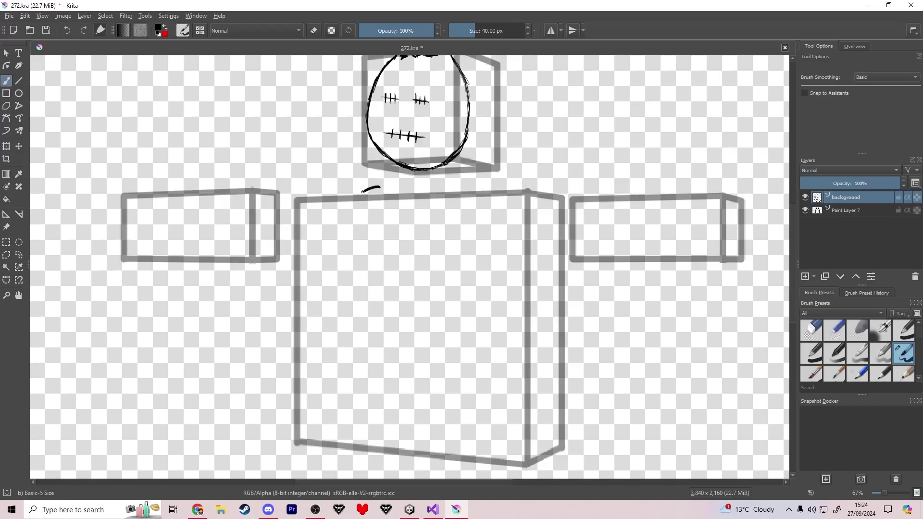
pyautogui.moveTo(345, 211)
pyautogui.mouseDown()
pyautogui.moveTo(330, 331)
pyautogui.moveTo(336, 405)
pyautogui.moveTo(372, 437)
pyautogui.moveTo(435, 448)
pyautogui.moveTo(488, 438)
pyautogui.moveTo(510, 421)
pyautogui.moveTo(522, 388)
pyautogui.moveTo(537, 267)
pyautogui.moveTo(526, 228)
pyautogui.moveTo(481, 190)
pyautogui.moveTo(382, 185)
pyautogui.mouseUp()
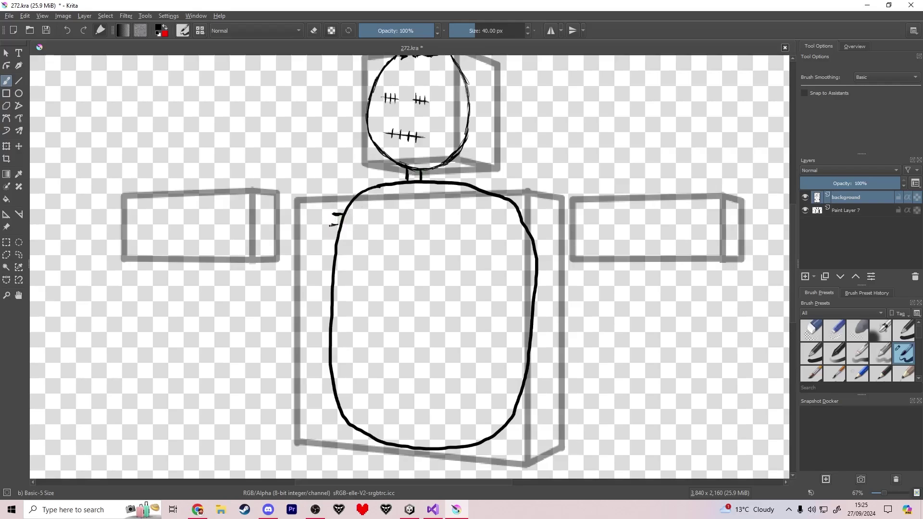
# Step: Draw the left sleeve as a short block joined to the shoulder by two lines, with frayed strokes at its outer end
pyautogui.moveTo(330, 225); pyautogui.dragTo(342, 224)
pyautogui.moveTo(304, 246); pyautogui.dragTo(270, 245)
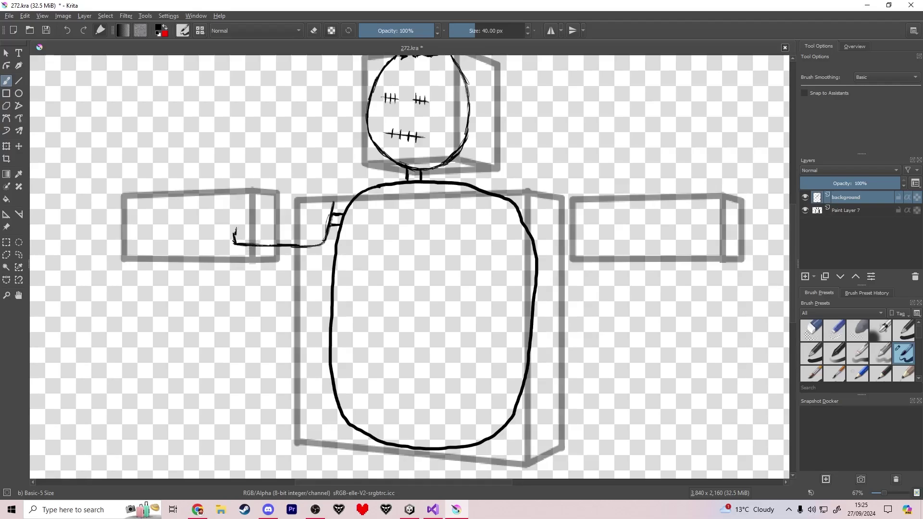
pyautogui.moveTo(234, 217); pyautogui.dragTo(262, 207)
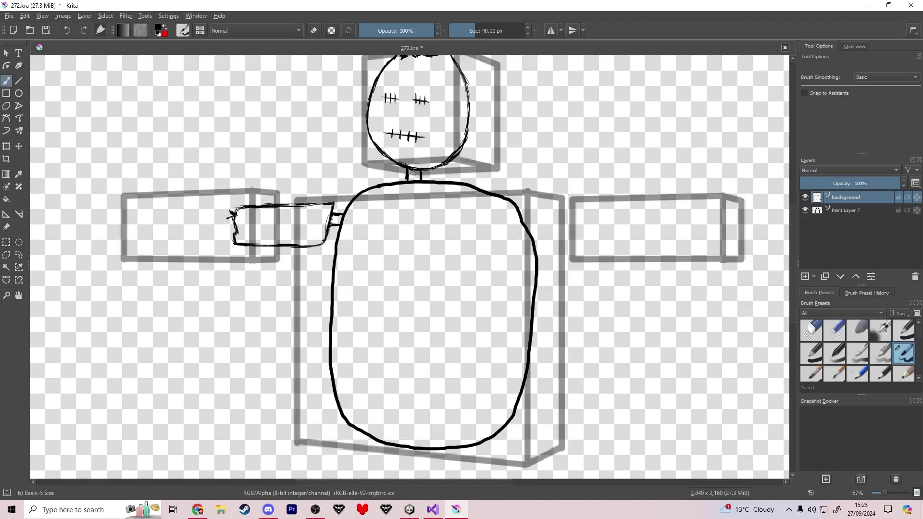
pyautogui.moveTo(232, 223); pyautogui.dragTo(228, 220)
pyautogui.moveTo(232, 232); pyautogui.dragTo(229, 237)
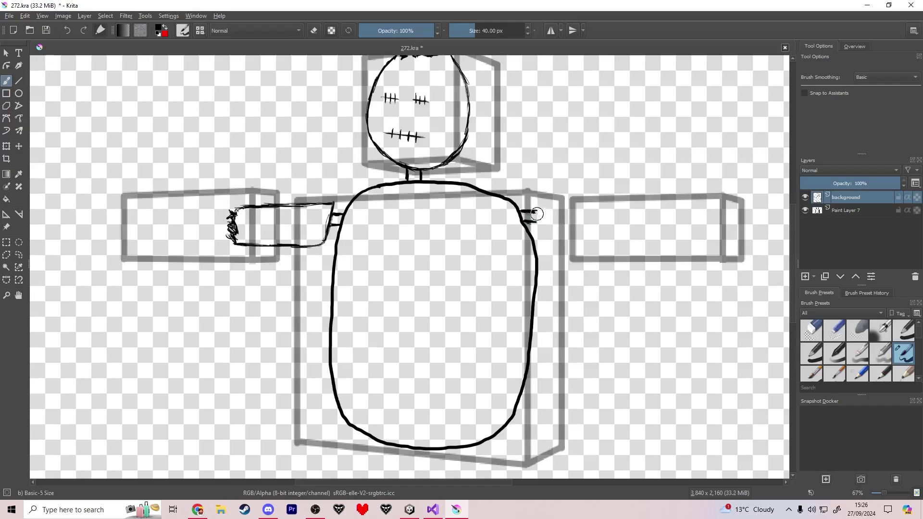
# Step: Draw the right sleeve as a short rounded block joined to the torso by two shoulder lines
pyautogui.moveTo(535, 202); pyautogui.dragTo(537, 218)
pyautogui.moveTo(539, 230); pyautogui.dragTo(542, 250)
pyautogui.moveTo(546, 247); pyautogui.dragTo(617, 248)
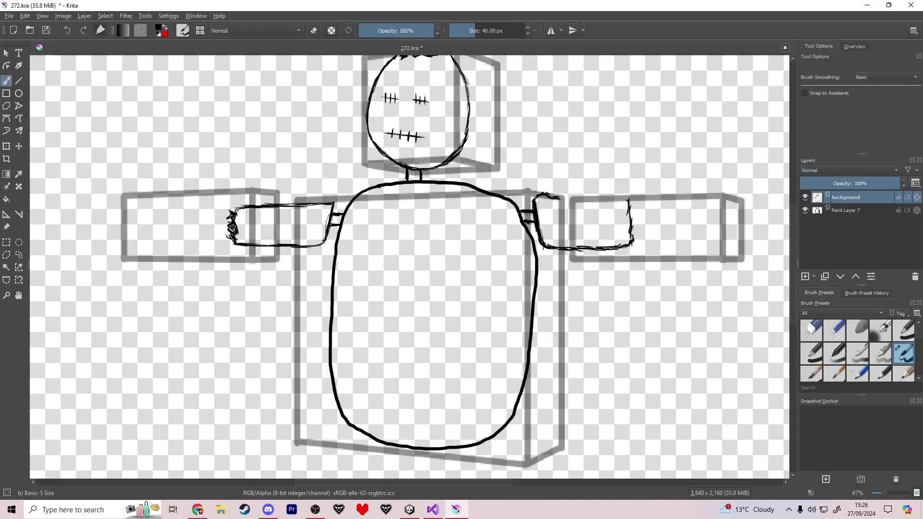
pyautogui.moveTo(578, 198); pyautogui.dragTo(591, 196)
# Step: Draw a narrow two-line pole from the torso's underside to the canvas's lower edge, redoing the right line and thickening the left
pyautogui.moveTo(493, 382); pyautogui.dragTo(470, 233)
pyautogui.scroll(-2, 462, 269)
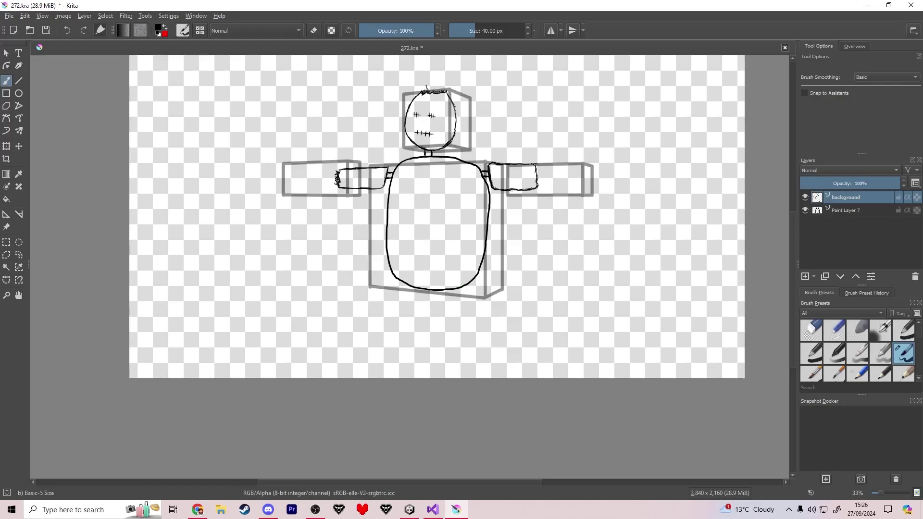
pyautogui.moveTo(430, 292); pyautogui.dragTo(435, 373)
pyautogui.moveTo(434, 294); pyautogui.dragTo(429, 376)
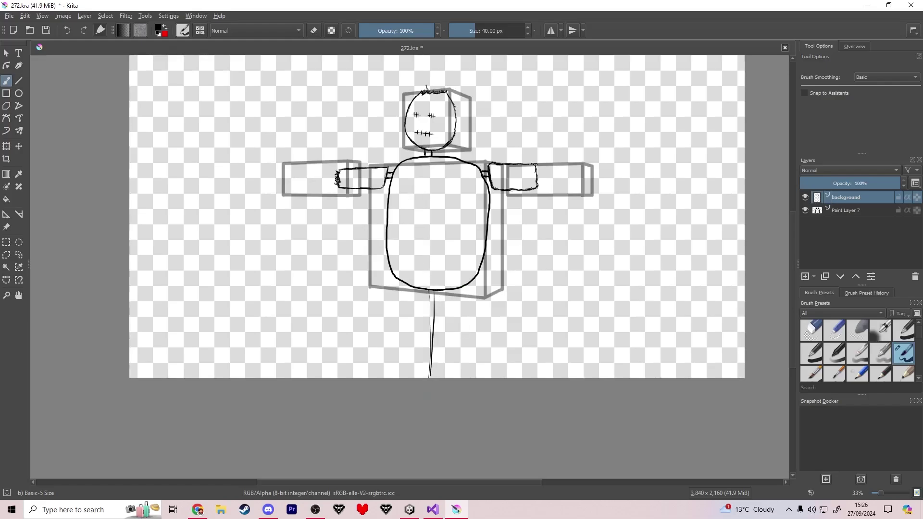
pyautogui.scroll(3, 423, 376)
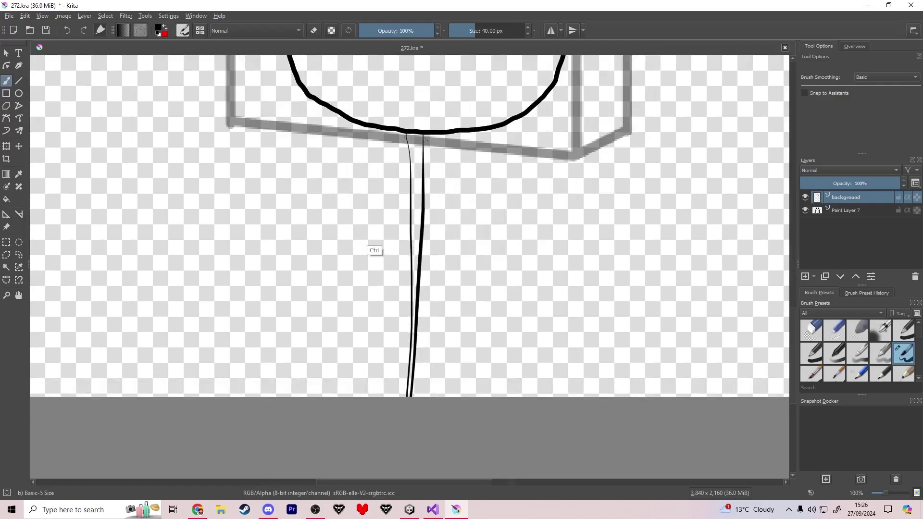
pyautogui.hotkey('ctrl', 'z')
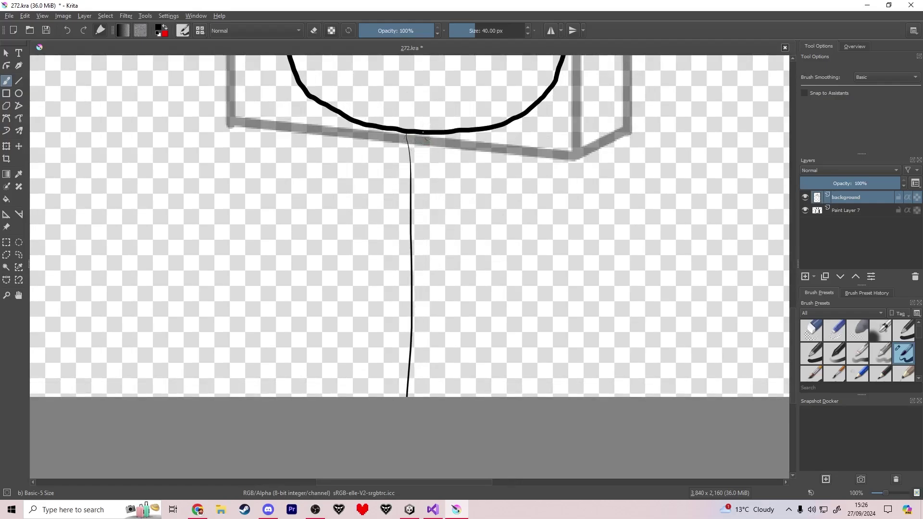
pyautogui.moveTo(425, 172); pyautogui.dragTo(433, 396)
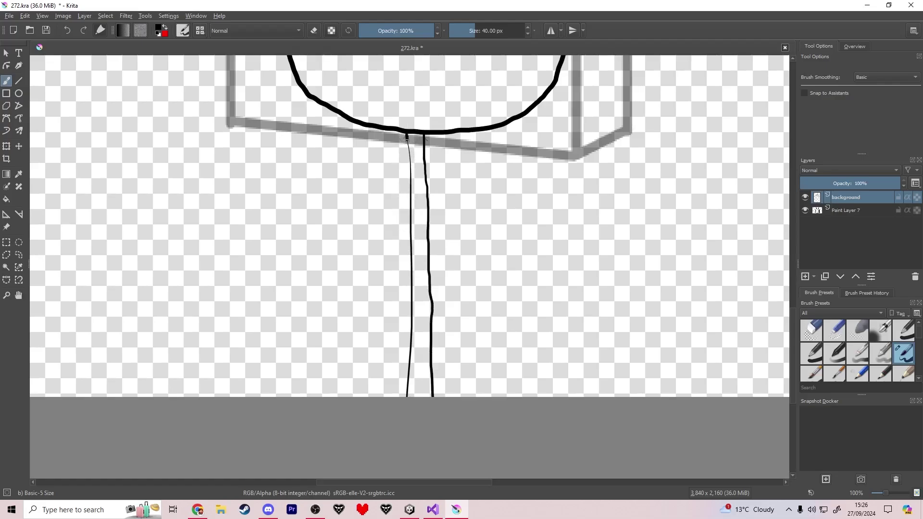
pyautogui.moveTo(408, 206); pyautogui.dragTo(408, 255)
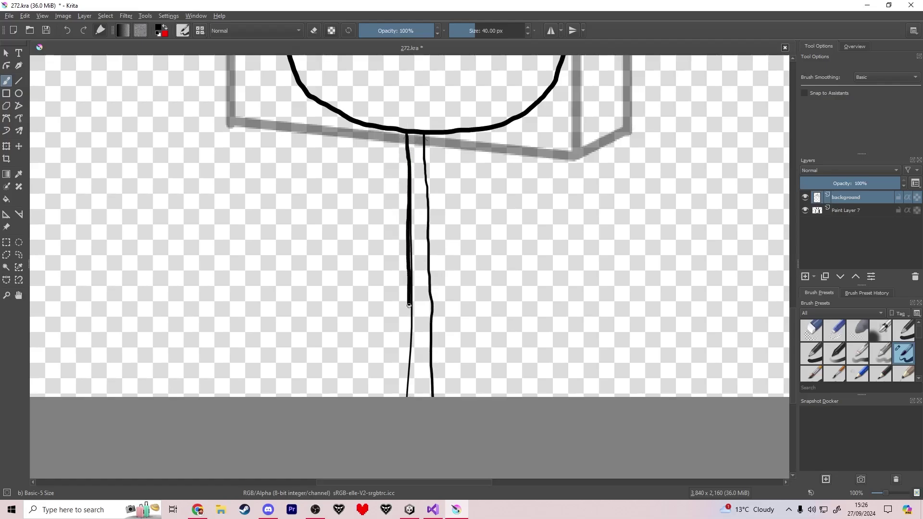
pyautogui.moveTo(408, 305); pyautogui.dragTo(407, 397)
pyautogui.scroll(-4, 383, 397)
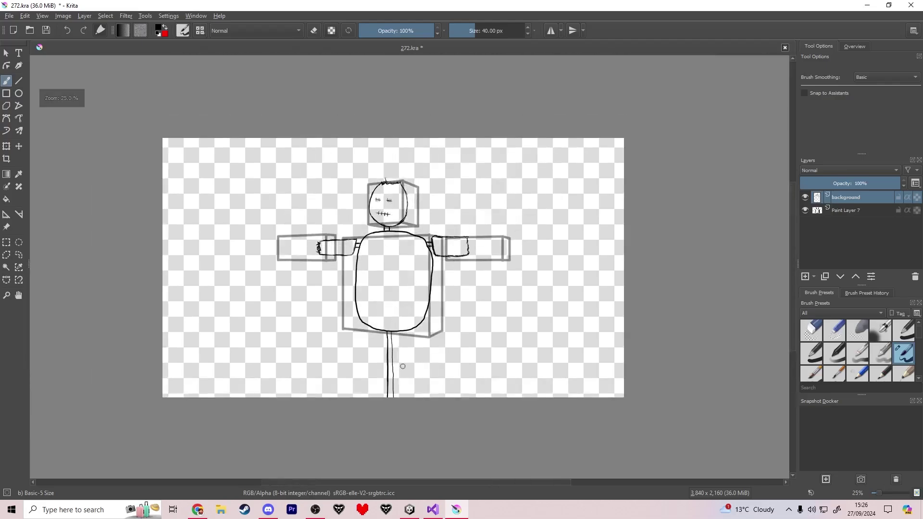
# Step: Draw a tilted four-sided patch outline on the middle of the torso
pyautogui.scroll(4, 403, 366)
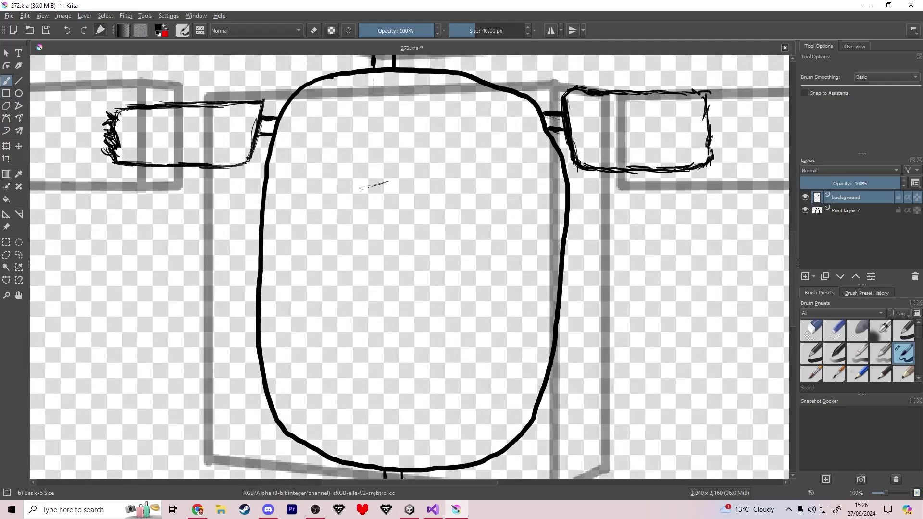
pyautogui.moveTo(388, 182); pyautogui.dragTo(472, 167)
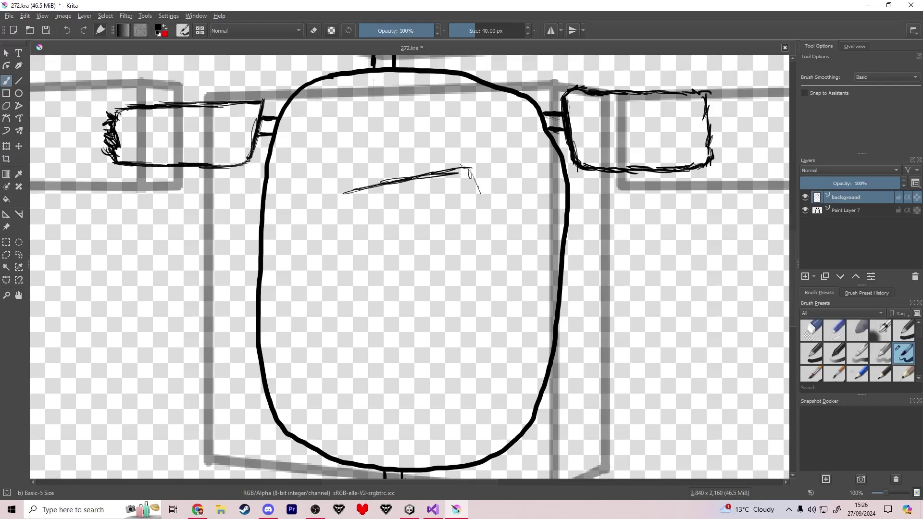
pyautogui.moveTo(486, 222)
pyautogui.mouseDown()
pyautogui.moveTo(487, 277)
pyautogui.moveTo(367, 303)
pyautogui.moveTo(343, 221)
pyautogui.mouseUp()
# Step: Add short stitch marks across all four edges of the torso patch
pyautogui.moveTo(359, 188); pyautogui.dragTo(360, 204)
pyautogui.moveTo(378, 187)
pyautogui.mouseDown()
pyautogui.moveTo(376, 202)
pyautogui.moveTo(393, 200)
pyautogui.mouseUp()
pyautogui.moveTo(413, 171)
pyautogui.mouseDown()
pyautogui.moveTo(412, 195)
pyautogui.moveTo(432, 196)
pyautogui.mouseUp()
pyautogui.moveTo(445, 173)
pyautogui.mouseDown()
pyautogui.moveTo(472, 179)
pyautogui.moveTo(463, 192)
pyautogui.moveTo(490, 192)
pyautogui.mouseUp()
pyautogui.moveTo(471, 208)
pyautogui.mouseDown()
pyautogui.moveTo(492, 208)
pyautogui.moveTo(494, 225)
pyautogui.mouseUp()
pyautogui.moveTo(484, 241)
pyautogui.mouseDown()
pyautogui.moveTo(504, 240)
pyautogui.moveTo(506, 253)
pyautogui.mouseUp()
pyautogui.click(475, 275)
pyautogui.moveTo(448, 282); pyautogui.dragTo(448, 300)
pyautogui.moveTo(432, 282); pyautogui.dragTo(432, 302)
pyautogui.moveTo(422, 286)
pyautogui.mouseDown()
pyautogui.moveTo(422, 307)
pyautogui.moveTo(394, 313)
pyautogui.mouseUp()
pyautogui.moveTo(354, 291); pyautogui.dragTo(375, 292)
pyautogui.moveTo(351, 258); pyautogui.dragTo(369, 258)
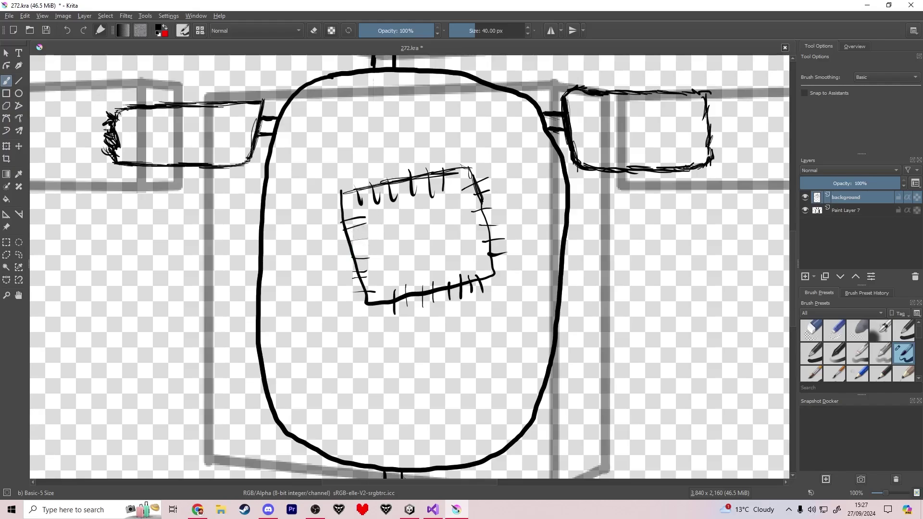
# Step: Hide the Paint Layer 7 layer containing the grey box guides
pyautogui.scroll(-6, 480, 253)
pyautogui.scroll(2, 445, 238)
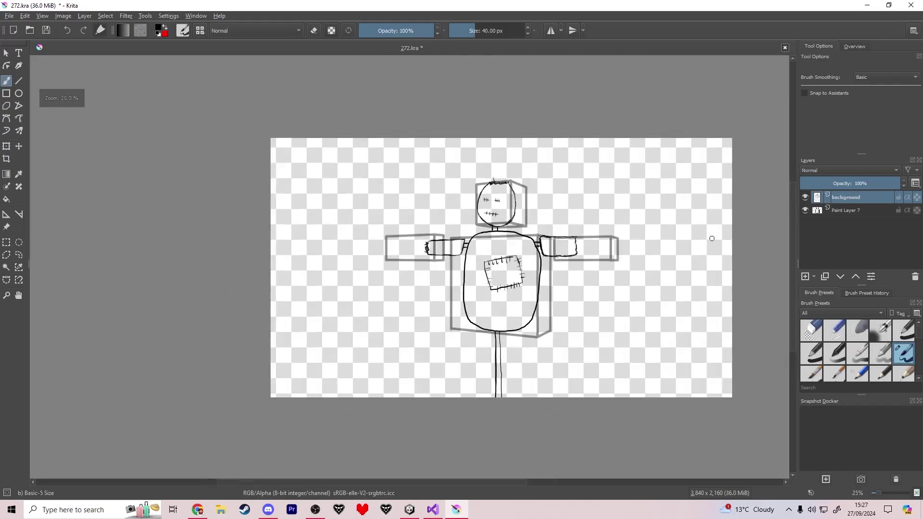
pyautogui.click(805, 211)
# Step: Rework the right shoulder joint by erasing the torso line across it and extending the connector into the torso with a closed end
pyautogui.moveTo(463, 242); pyautogui.dragTo(395, 250)
pyautogui.scroll(2, 434, 257)
pyautogui.scroll(-3, 497, 259)
pyautogui.moveTo(494, 262); pyautogui.dragTo(473, 266)
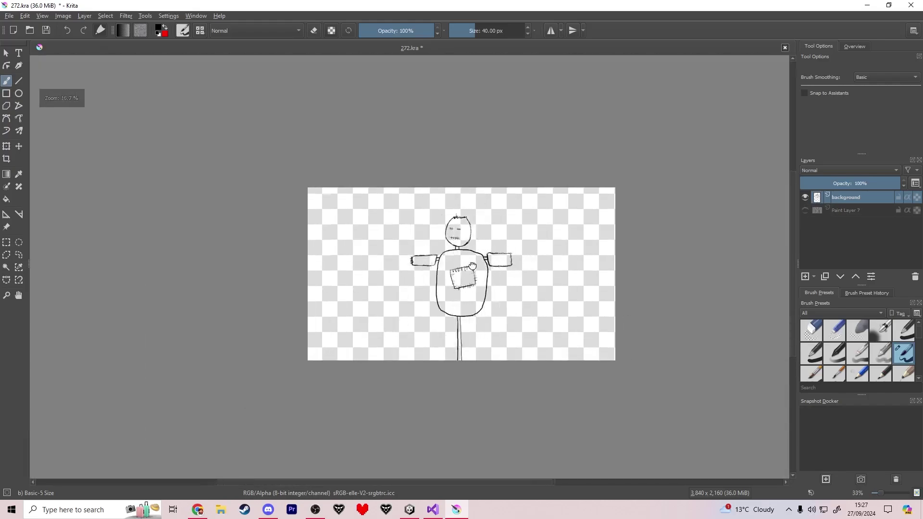
pyautogui.scroll(3, 472, 266)
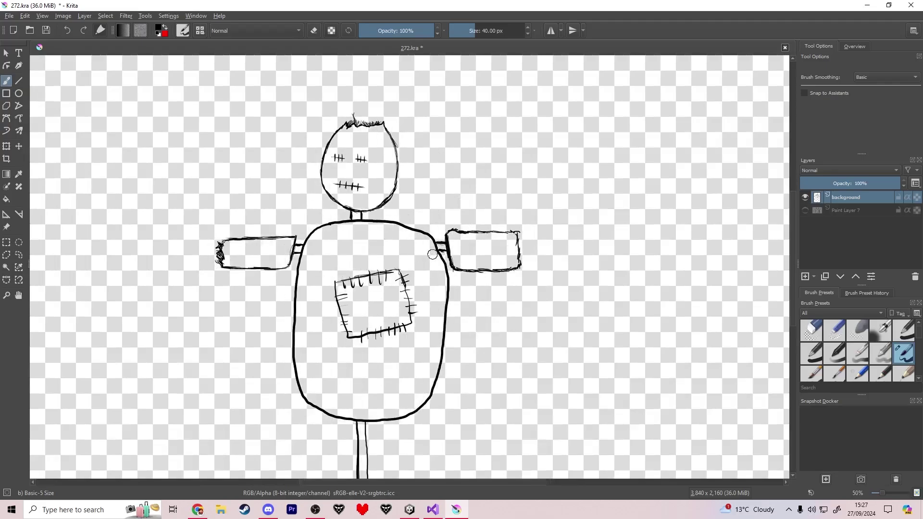
pyautogui.scroll(3, 432, 252)
pyautogui.scroll(-1, 428, 251)
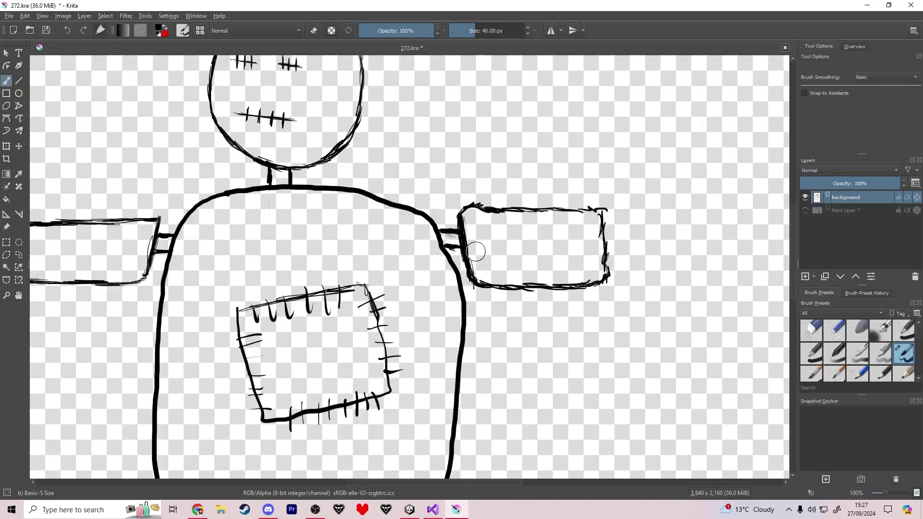
pyautogui.press('e')
pyautogui.press('e')
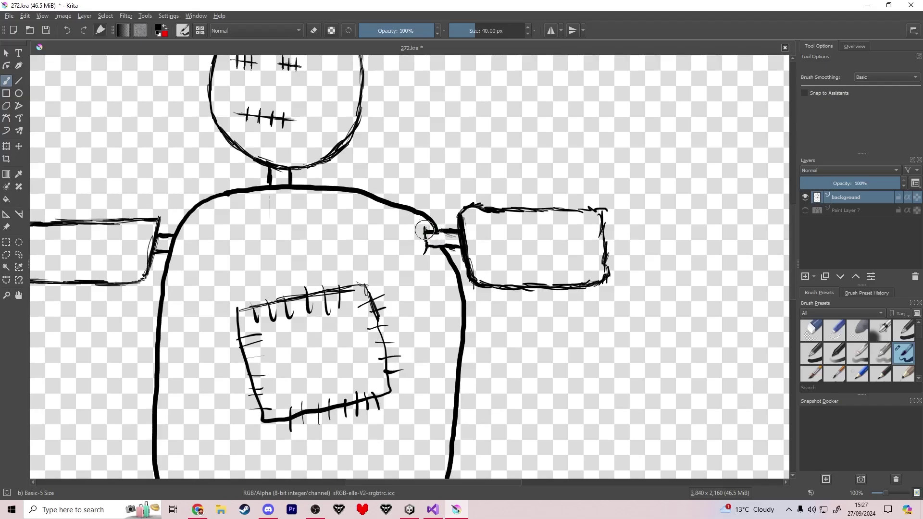
# Step: Erase the torso's right side line below the shoulder joint and redraw it straighter and further in, joining the bottom curve
pyautogui.scroll(-5, 406, 310)
pyautogui.scroll(4, 475, 301)
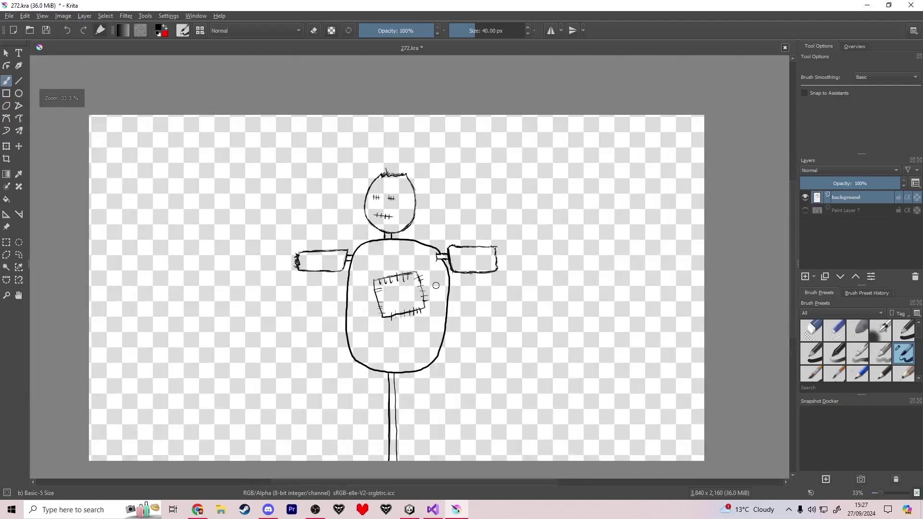
pyautogui.press('e')
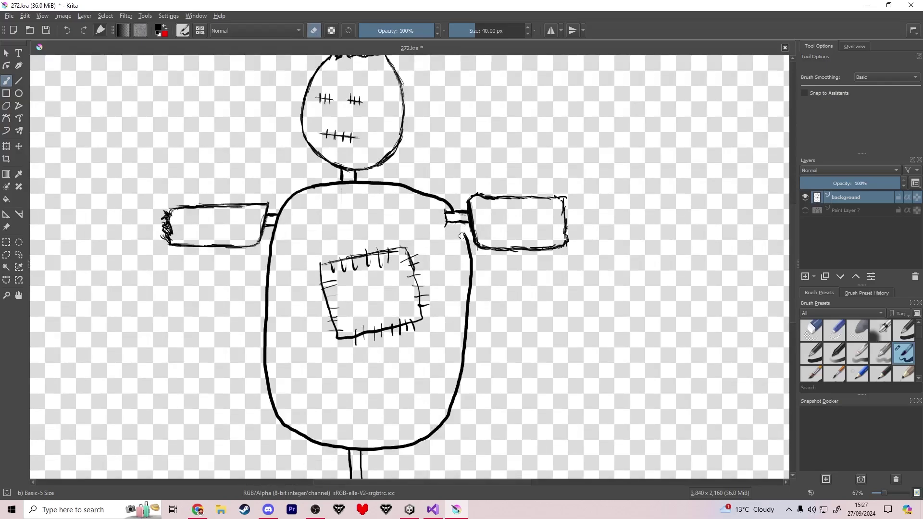
pyautogui.moveTo(470, 275); pyautogui.dragTo(458, 411)
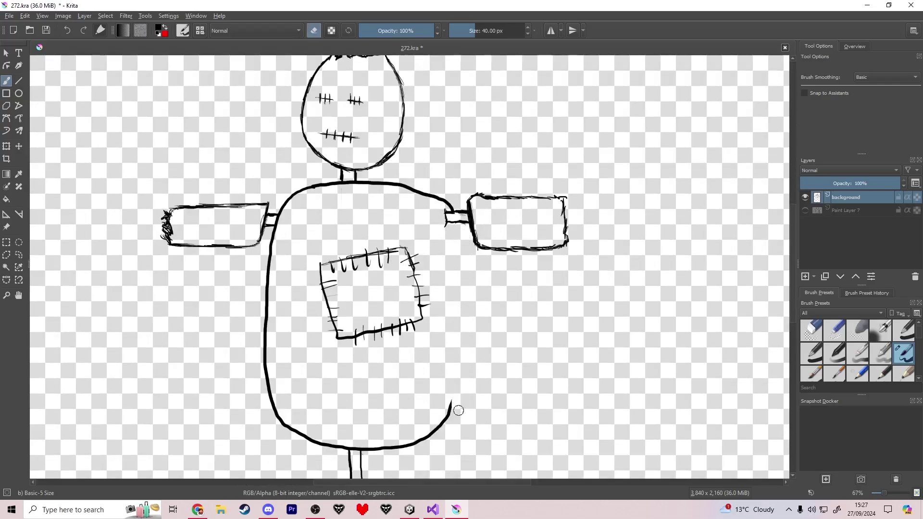
pyautogui.press('e')
pyautogui.moveTo(452, 382); pyautogui.dragTo(452, 366)
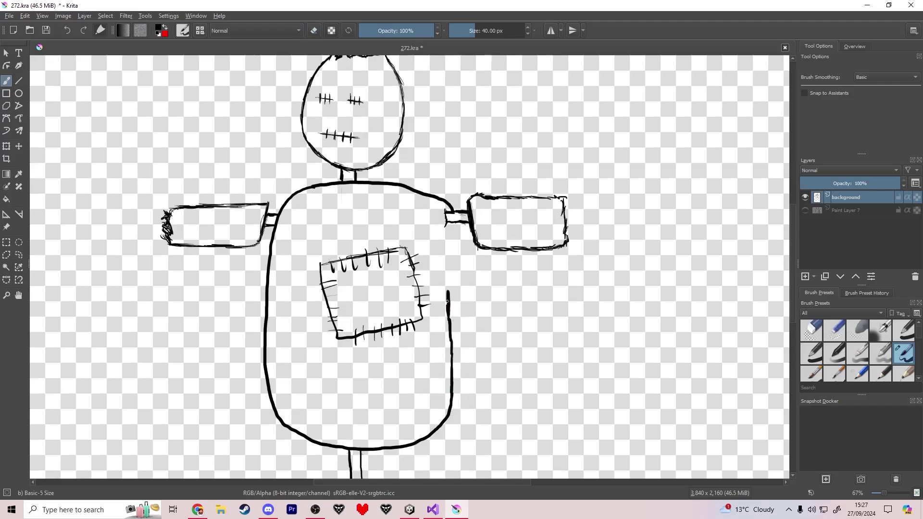
pyautogui.hotkey('ctrl', 'z')
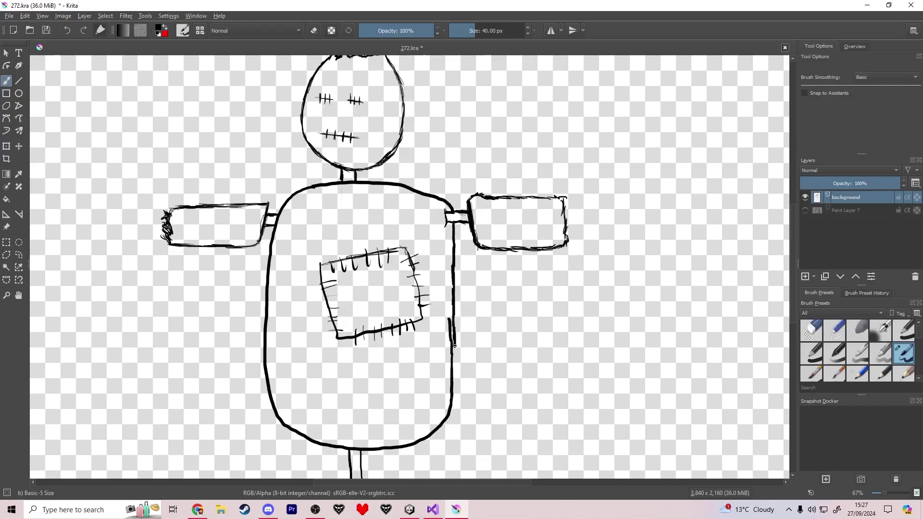
pyautogui.press('e')
pyautogui.press('e')
# Step: Save the scarecrow drawing to its existing 272.kra file
pyautogui.scroll(-3, 419, 318)
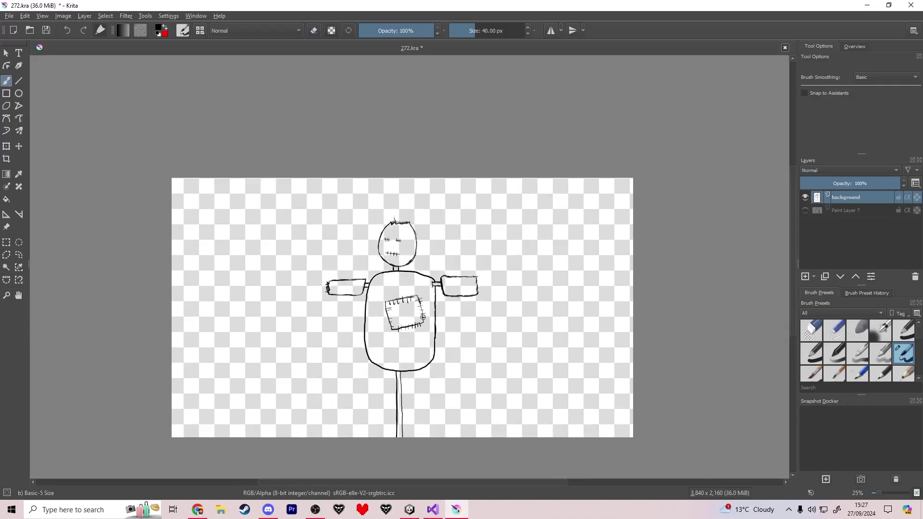
pyautogui.scroll(3, 418, 319)
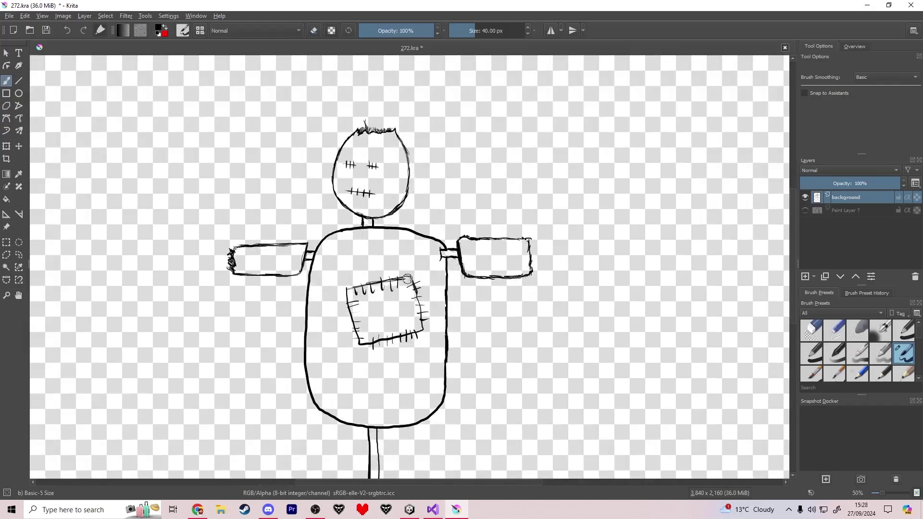
pyautogui.scroll(-1, 394, 270)
pyautogui.hotkey('ctrl', 's')
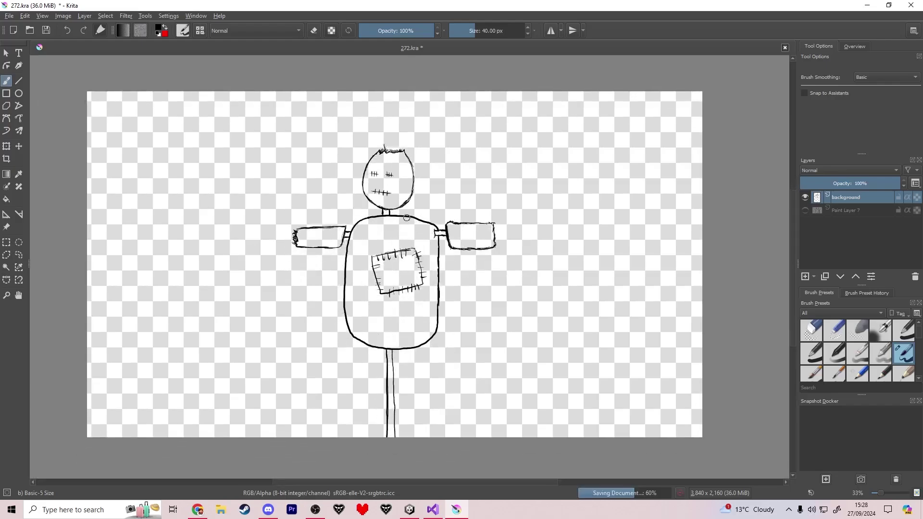
pyautogui.scroll(2, 383, 207)
pyautogui.scroll(-2, 382, 207)
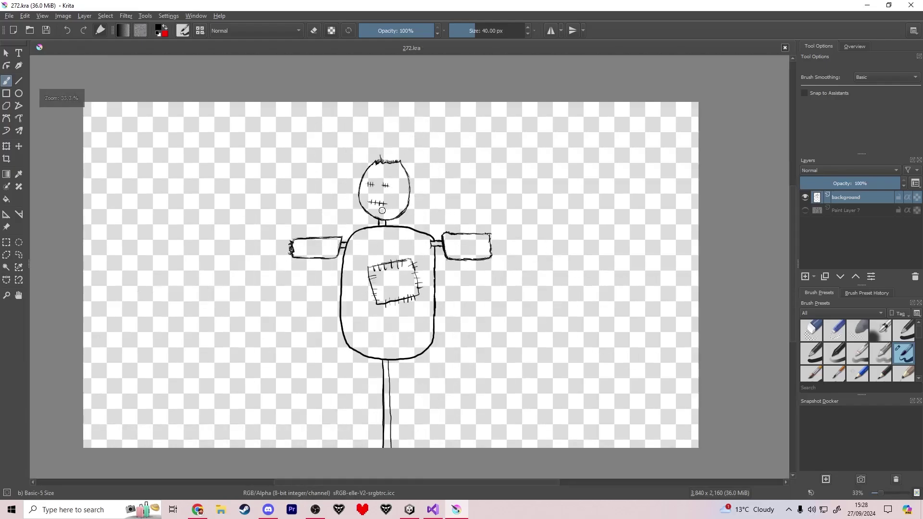
pyautogui.scroll(3, 382, 211)
pyautogui.scroll(-3, 381, 211)
# Step: Show the Paint Layer 7 layer containing the grey box guides
pyautogui.click(804, 211)
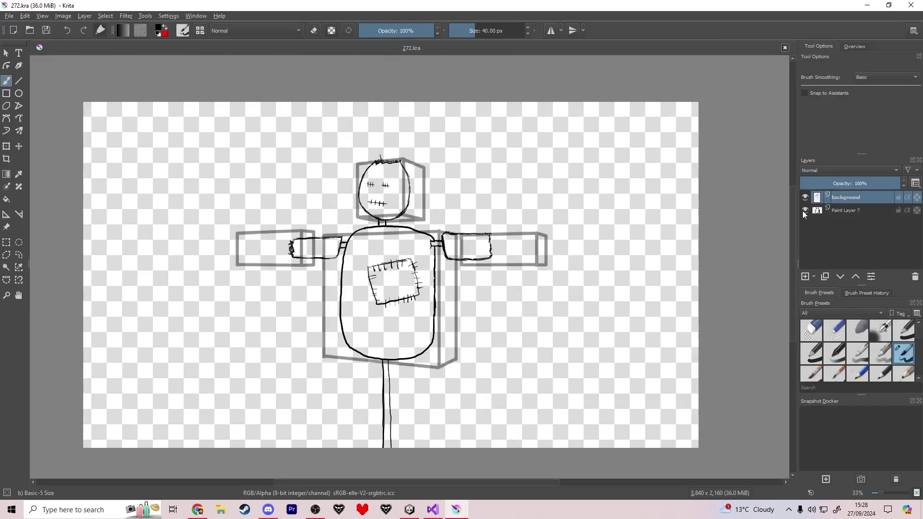
pyautogui.scroll(-1, 379, 336)
pyautogui.scroll(3, 379, 336)
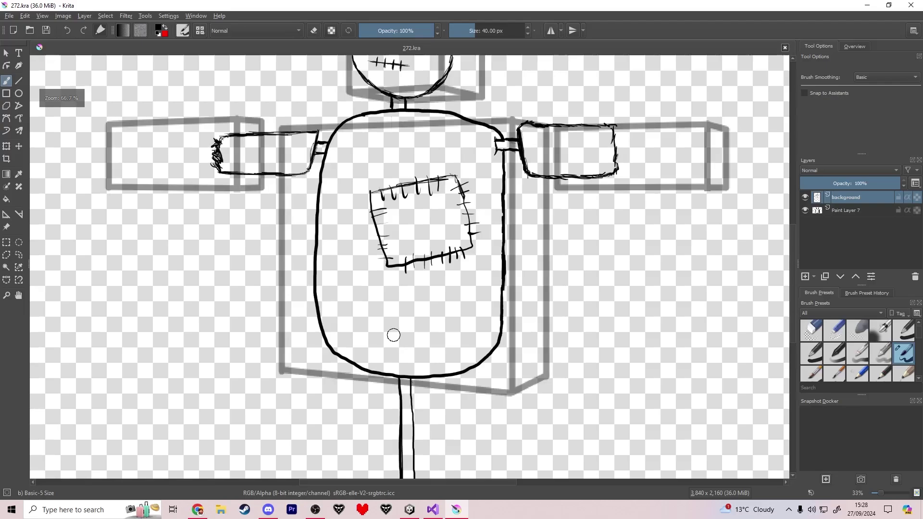
# Step: Draw a small diamond-shaped patch outline on the lower left of the torso and stitch its two lower edges
pyautogui.moveTo(395, 337); pyautogui.dragTo(344, 348)
pyautogui.scroll(3, 296, 332)
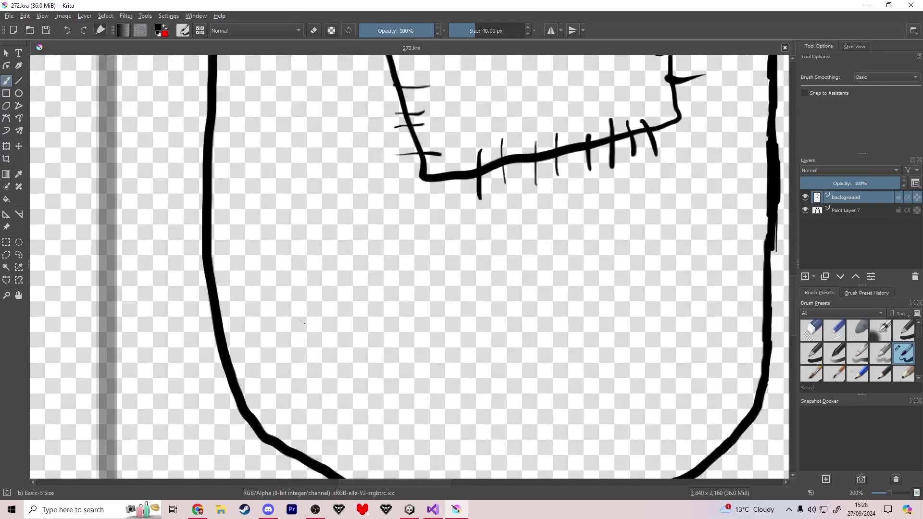
pyautogui.moveTo(286, 303); pyautogui.dragTo(318, 332)
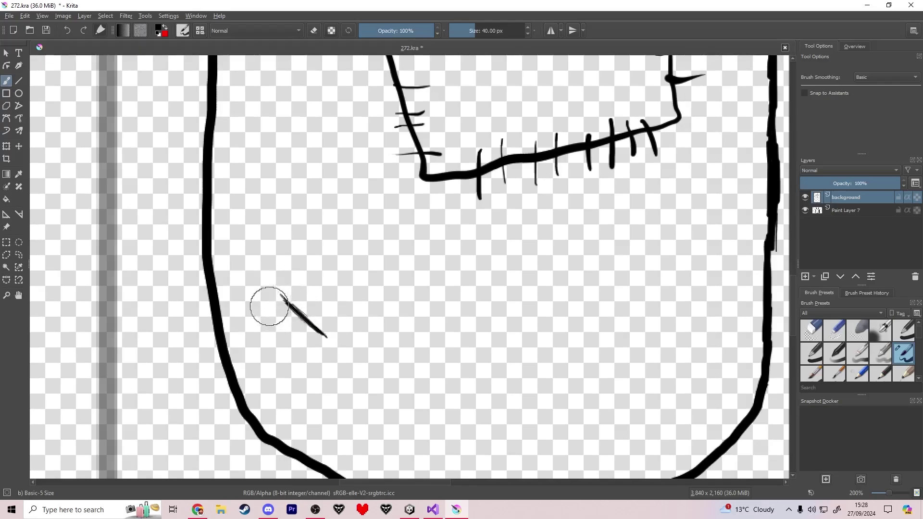
pyautogui.moveTo(284, 302); pyautogui.dragTo(304, 244)
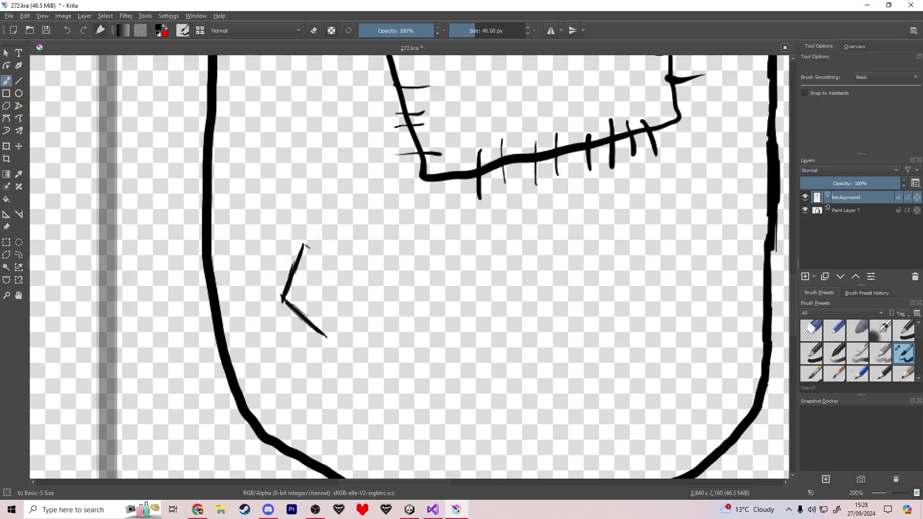
pyautogui.moveTo(332, 271); pyautogui.dragTo(353, 296)
pyautogui.moveTo(327, 342)
pyautogui.mouseDown()
pyautogui.moveTo(348, 289)
pyautogui.moveTo(343, 318)
pyautogui.moveTo(312, 336)
pyautogui.moveTo(302, 323)
pyautogui.moveTo(308, 309)
pyautogui.moveTo(298, 328)
pyautogui.moveTo(307, 309)
pyautogui.moveTo(295, 304)
pyautogui.mouseUp()
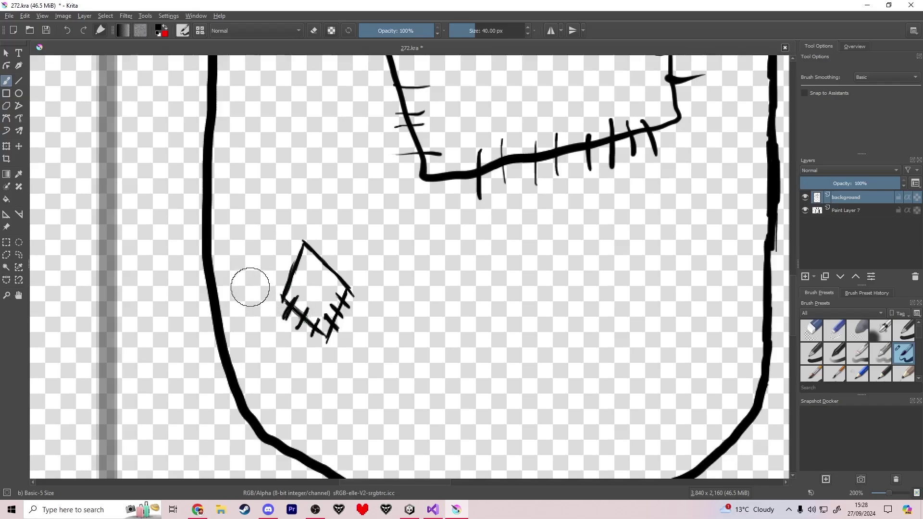
# Step: Add short stitch marks across the two upper edges of the small diamond patch, undoing stray strokes
pyautogui.hotkey('ctrl', 'z')
pyautogui.hotkey('ctrl', 'z')
pyautogui.moveTo(285, 313)
pyautogui.mouseDown()
pyautogui.moveTo(296, 303)
pyautogui.moveTo(281, 287)
pyautogui.mouseUp()
pyautogui.hotkey('ctrl', 'z')
pyautogui.moveTo(284, 264)
pyautogui.mouseDown()
pyautogui.moveTo(301, 278)
pyautogui.moveTo(292, 249)
pyautogui.moveTo(335, 288)
pyautogui.mouseUp()
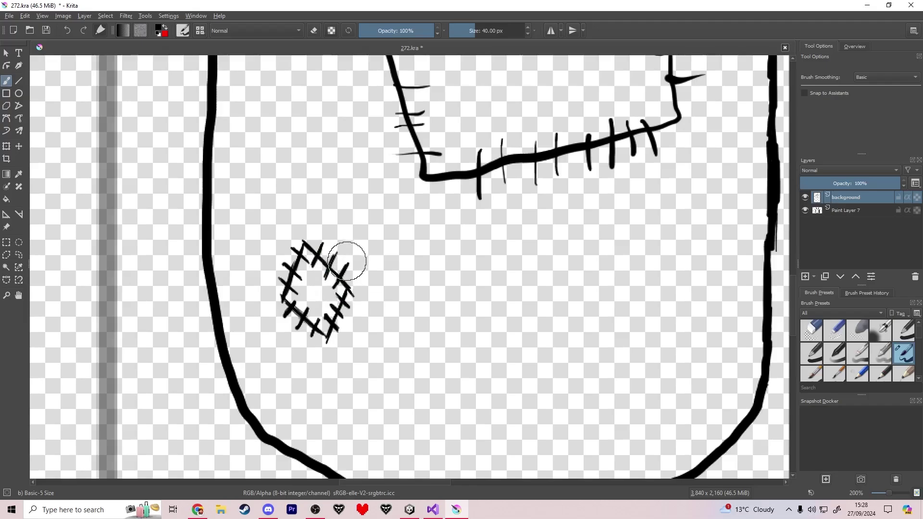
# Step: Scale up the scarecrow line art with the Transform tool, reposition it over the box guides, and return to the freehand brush
pyautogui.scroll(-6, 399, 292)
pyautogui.scroll(2, 356, 253)
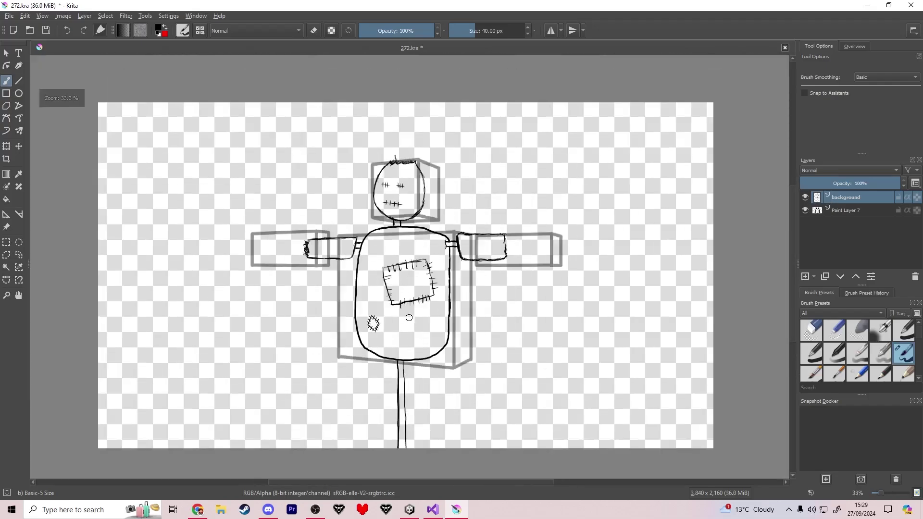
pyautogui.scroll(-3, 329, 230)
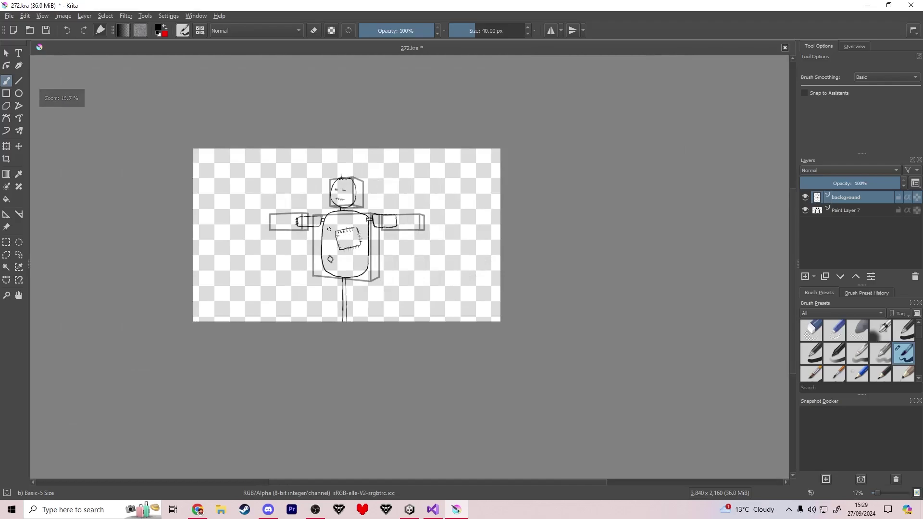
pyautogui.scroll(2, 329, 230)
pyautogui.hotkey('ctrl', 't')
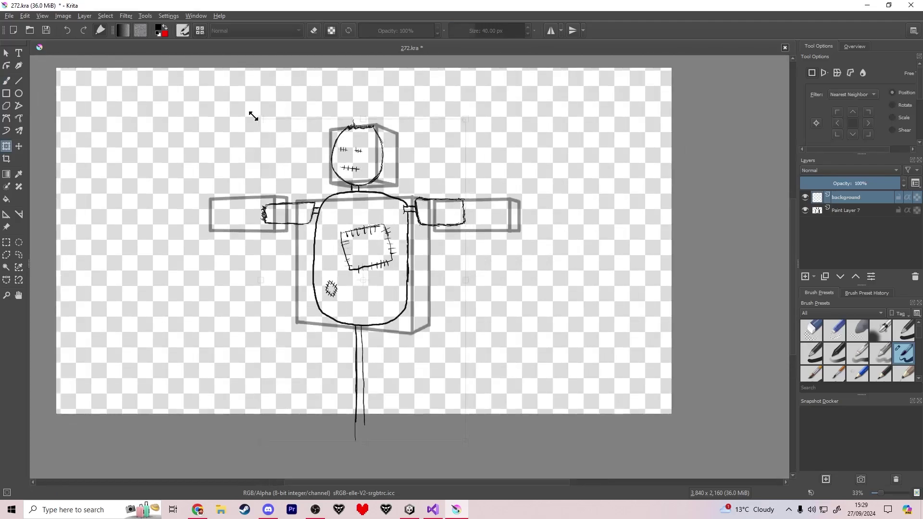
pyautogui.moveTo(253, 116); pyautogui.dragTo(216, 57)
pyautogui.moveTo(273, 105); pyautogui.dragTo(293, 151)
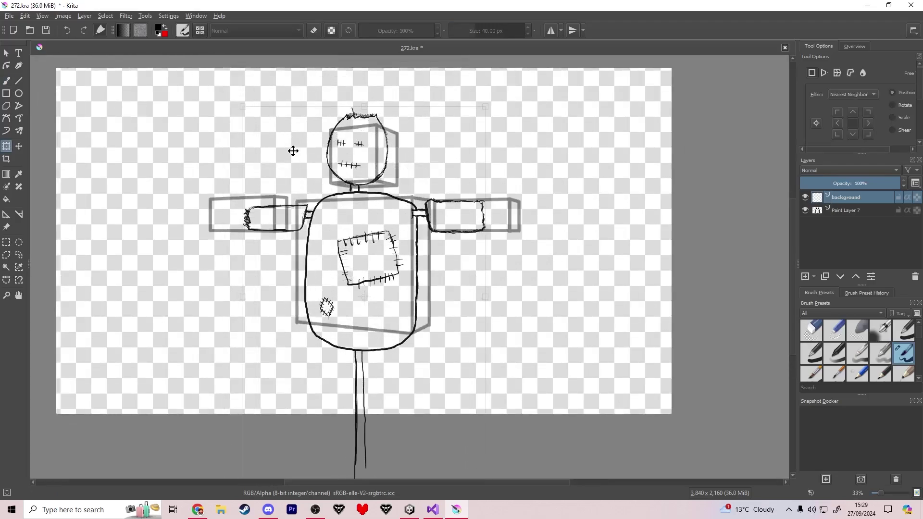
pyautogui.press('Return')
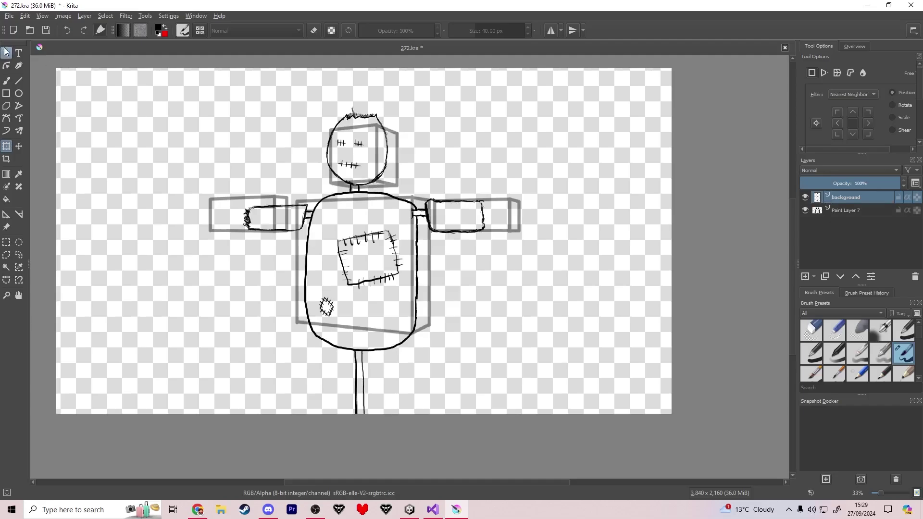
pyautogui.click(6, 81)
# Step: Toggle the Paint Layer 7 box guides off and on to check the scarecrow's proportions
pyautogui.moveTo(539, 221); pyautogui.dragTo(519, 263)
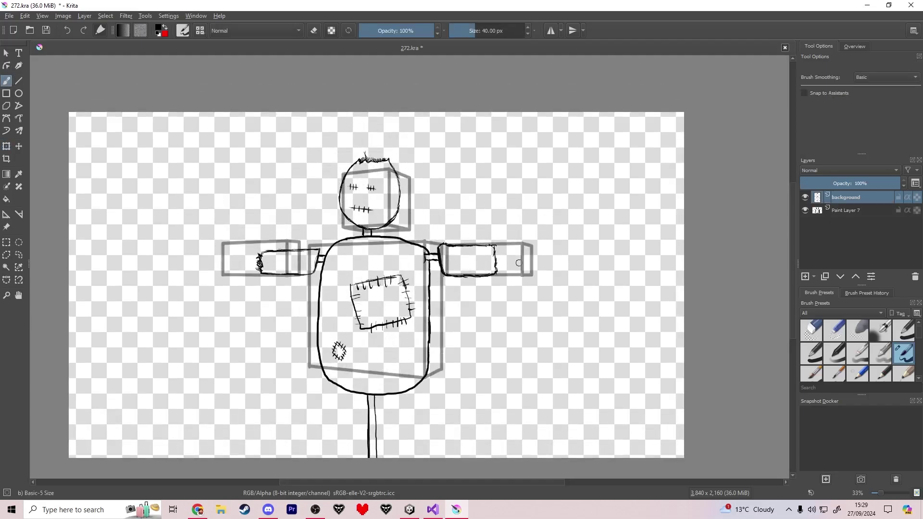
pyautogui.scroll(3, 364, 198)
pyautogui.scroll(-4, 364, 198)
pyautogui.moveTo(367, 198); pyautogui.dragTo(378, 201)
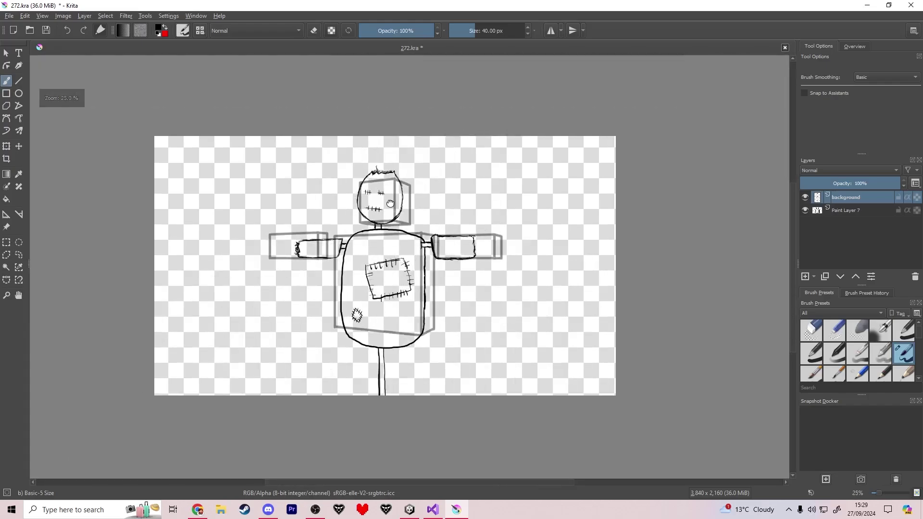
pyautogui.click(805, 210)
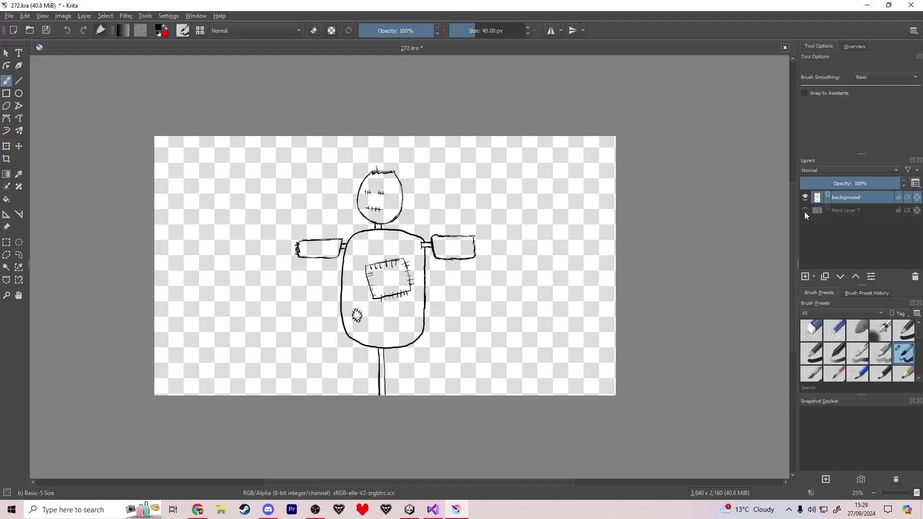
pyautogui.click(805, 212)
# Step: Erase the sketchy lower-left part of the head outline and redraw it as a cleaner line with an angular jaw
pyautogui.scroll(3, 415, 189)
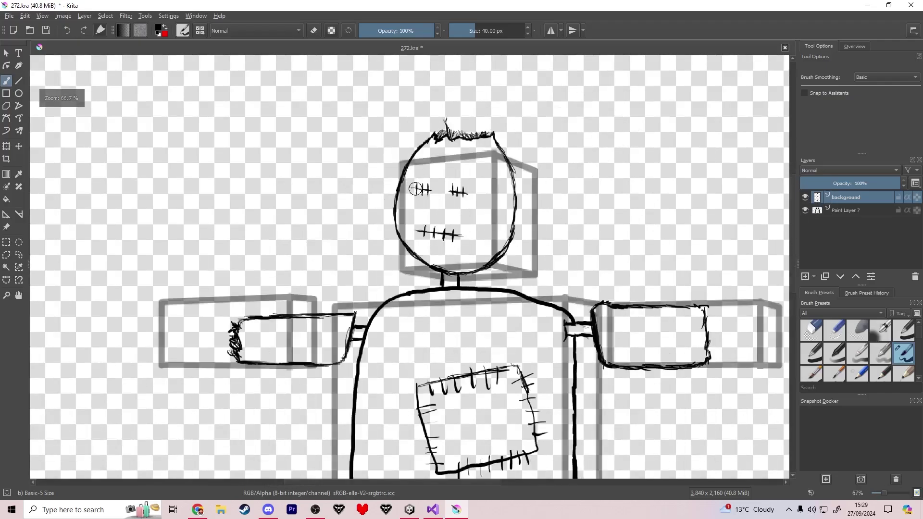
pyautogui.scroll(3, 415, 189)
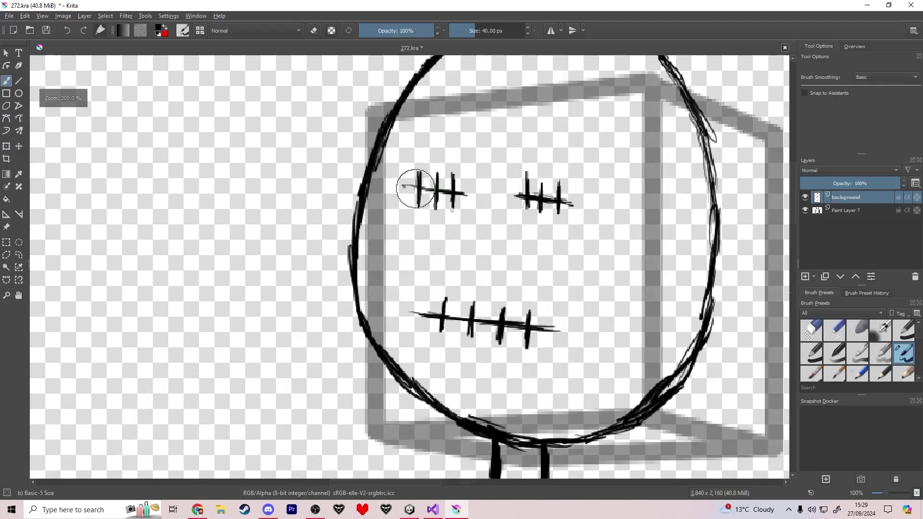
pyautogui.press('e')
pyautogui.moveTo(336, 257)
pyautogui.mouseDown()
pyautogui.moveTo(339, 301)
pyautogui.moveTo(339, 272)
pyautogui.moveTo(360, 335)
pyautogui.moveTo(367, 325)
pyautogui.moveTo(422, 379)
pyautogui.moveTo(380, 356)
pyautogui.moveTo(444, 385)
pyautogui.moveTo(412, 373)
pyautogui.mouseUp()
pyautogui.press('e')
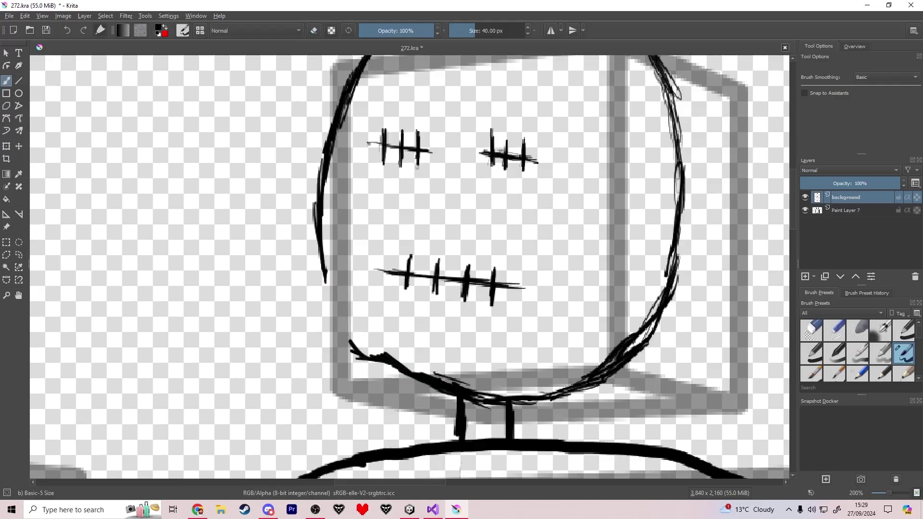
pyautogui.moveTo(353, 354)
pyautogui.mouseDown()
pyautogui.moveTo(317, 262)
pyautogui.moveTo(412, 374)
pyautogui.mouseUp()
pyautogui.press('e')
pyautogui.press('e')
# Step: Erase the thick overlapping strokes at the lower right of the head outline and redraw that jaw curve as a single line
pyautogui.press('e')
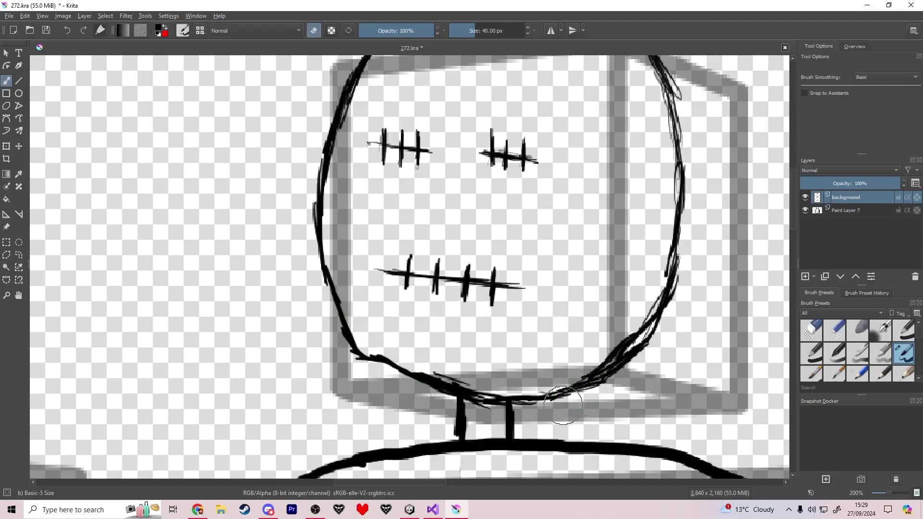
pyautogui.moveTo(563, 397)
pyautogui.mouseDown()
pyautogui.moveTo(617, 343)
pyautogui.moveTo(619, 373)
pyautogui.moveTo(659, 311)
pyautogui.moveTo(645, 349)
pyautogui.moveTo(648, 343)
pyautogui.moveTo(621, 374)
pyautogui.mouseUp()
pyautogui.press('e')
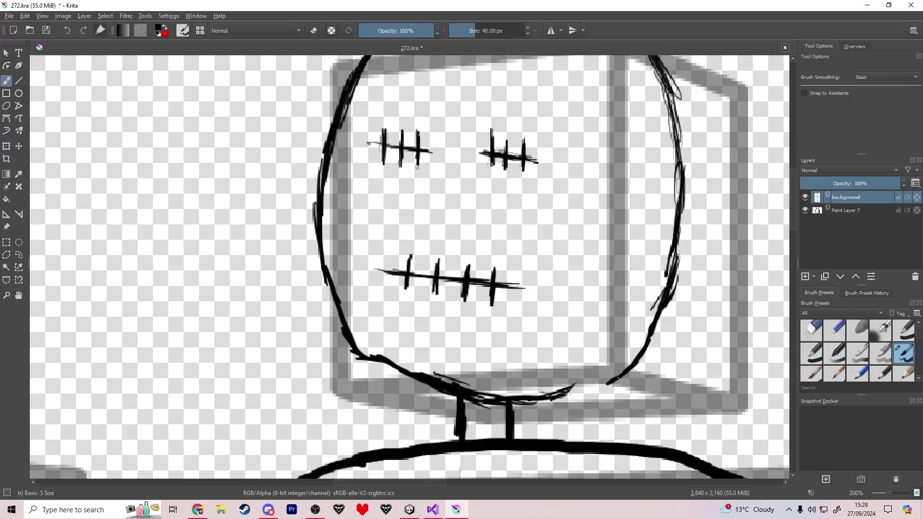
pyautogui.moveTo(577, 394); pyautogui.dragTo(561, 396)
pyautogui.moveTo(599, 384); pyautogui.dragTo(561, 394)
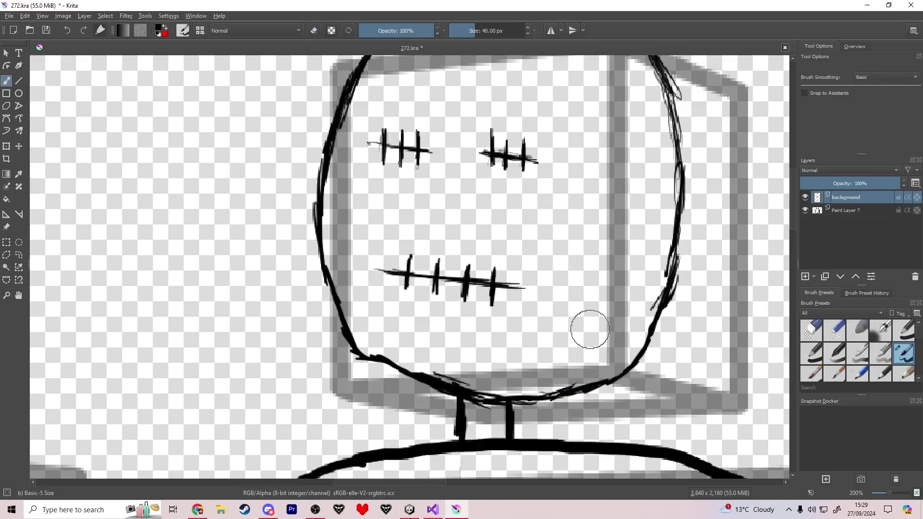
# Step: Save the drawing with the reworked head outline
pyautogui.scroll(-4, 554, 235)
pyautogui.scroll(-2, 552, 242)
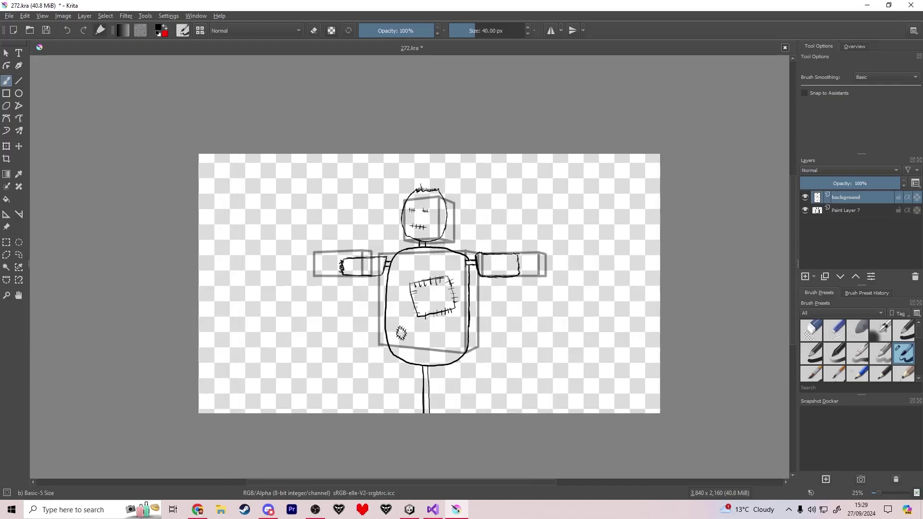
pyautogui.scroll(5, 452, 214)
pyautogui.hotkey('ctrl', 's')
# Step: Draw a curved seam line across the forehead below the hair, joining both sides of the head outline
pyautogui.scroll(2, 452, 213)
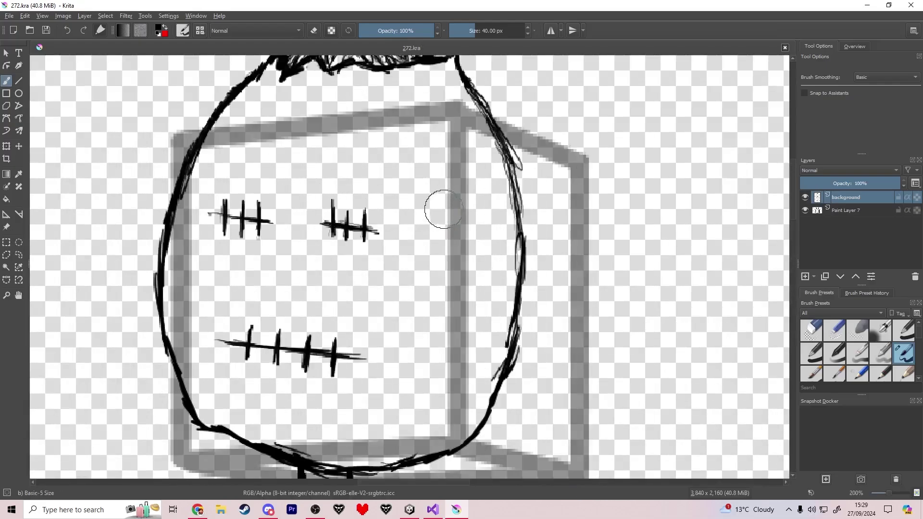
pyautogui.scroll(1, 468, 228)
pyautogui.moveTo(454, 217); pyautogui.dragTo(501, 351)
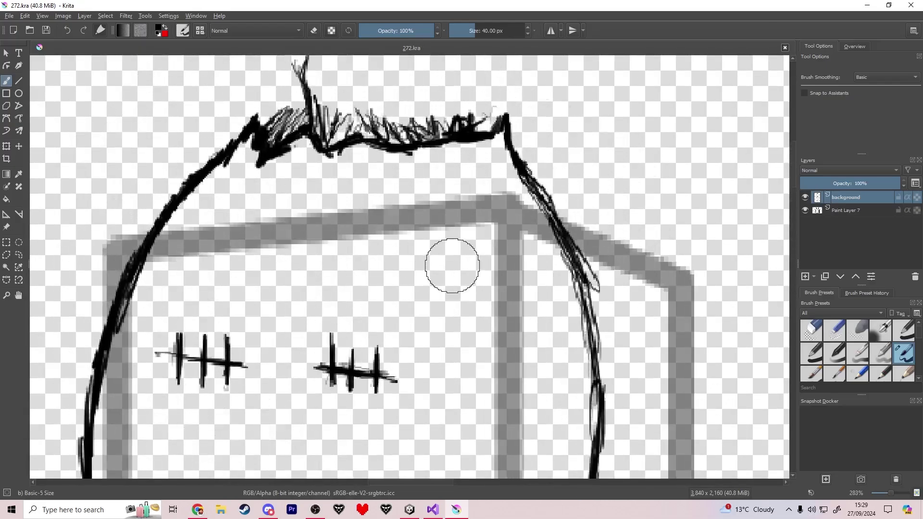
pyautogui.moveTo(204, 185)
pyautogui.mouseDown()
pyautogui.moveTo(293, 203)
pyautogui.moveTo(361, 200)
pyautogui.moveTo(421, 193)
pyautogui.moveTo(513, 156)
pyautogui.mouseUp()
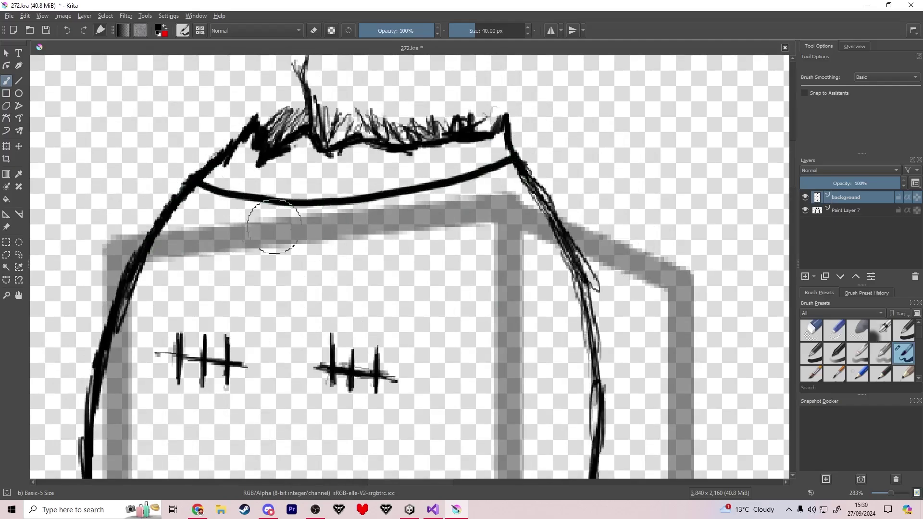
# Step: Draw short stitch marks along the whole length of the forehead seam, undoing and redrawing the ones that come out badly
pyautogui.moveTo(215, 185)
pyautogui.mouseDown()
pyautogui.moveTo(208, 205)
pyautogui.moveTo(243, 193)
pyautogui.moveTo(241, 203)
pyautogui.moveTo(267, 211)
pyautogui.moveTo(385, 206)
pyautogui.mouseUp()
pyautogui.hotkey('ctrl', 'z')
pyautogui.hotkey('ctrl', 'z')
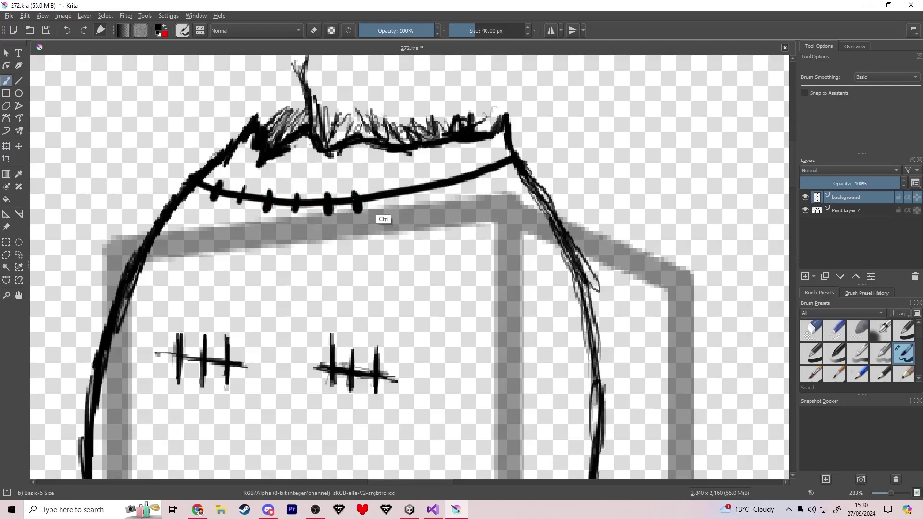
pyautogui.hotkey('ctrl', 'z')
pyautogui.moveTo(328, 191); pyautogui.dragTo(328, 214)
pyautogui.hotkey('ctrl', 'z')
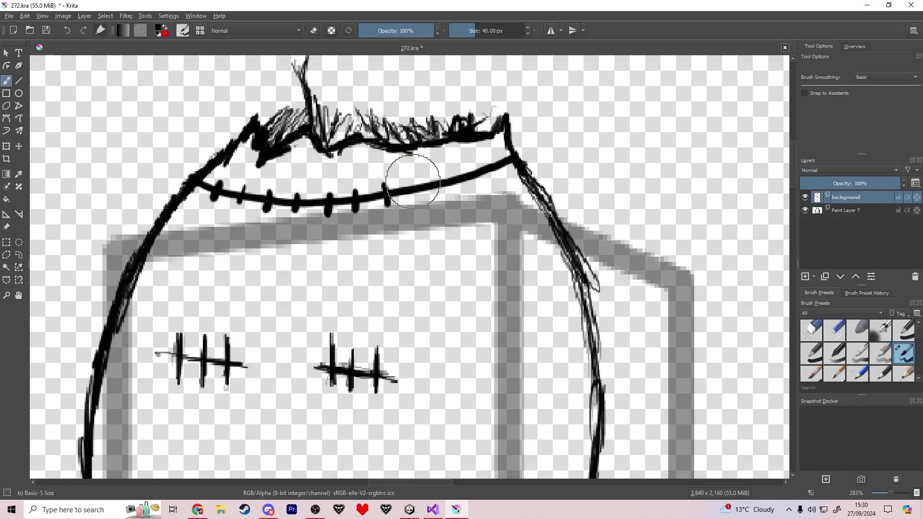
pyautogui.moveTo(413, 184); pyautogui.dragTo(415, 204)
pyautogui.moveTo(438, 173); pyautogui.dragTo(442, 195)
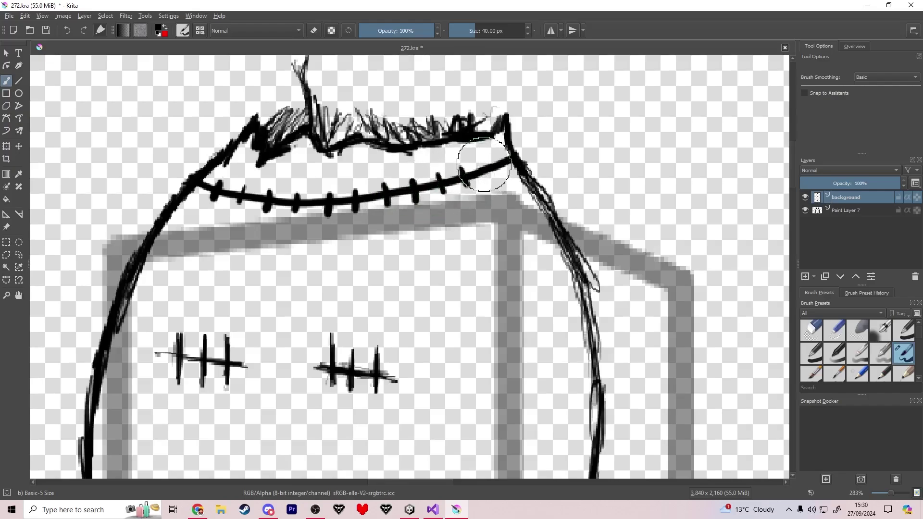
pyautogui.moveTo(483, 159); pyautogui.dragTo(486, 168)
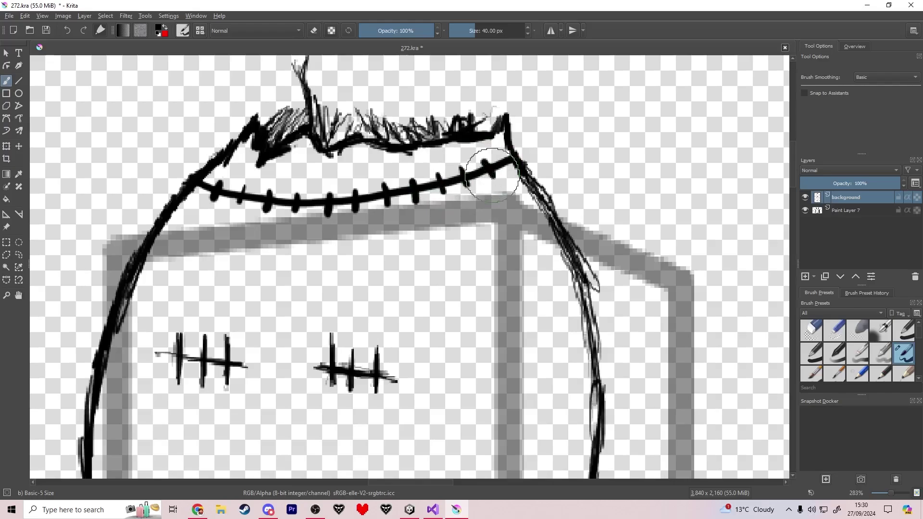
# Step: Hide the Paint Layer 7 box guides and bring the whole scarecrow into view
pyautogui.scroll(-6, 526, 196)
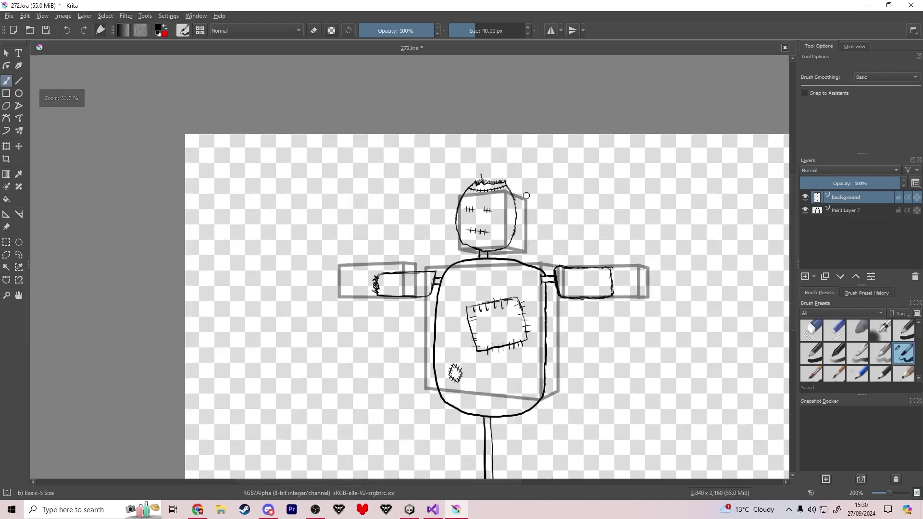
pyautogui.click(805, 210)
pyautogui.scroll(-2, 675, 196)
pyautogui.moveTo(668, 196); pyautogui.dragTo(594, 182)
pyautogui.scroll(1, 577, 183)
pyautogui.moveTo(518, 189)
pyautogui.mouseDown()
pyautogui.moveTo(503, 193)
pyautogui.moveTo(479, 162)
pyautogui.mouseUp()
pyautogui.scroll(1, 520, 206)
pyautogui.moveTo(521, 210); pyautogui.dragTo(515, 199)
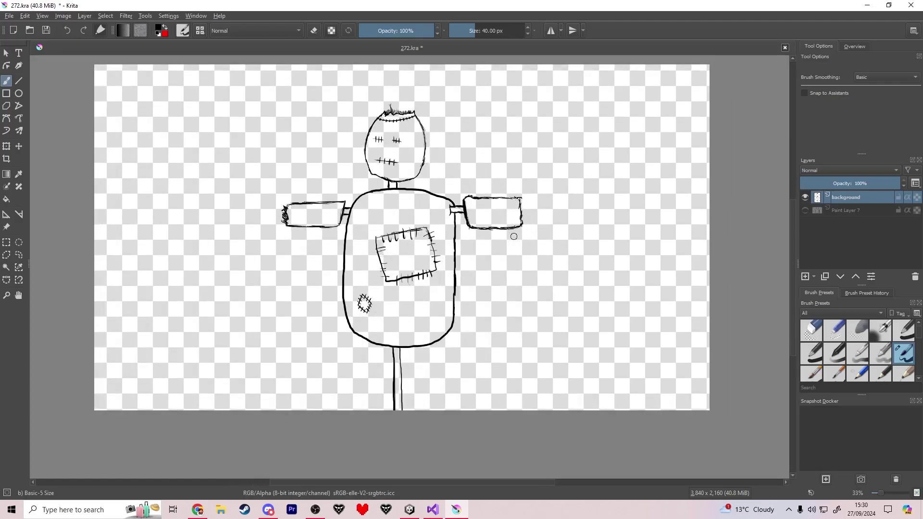
pyautogui.moveTo(516, 231); pyautogui.dragTo(489, 226)
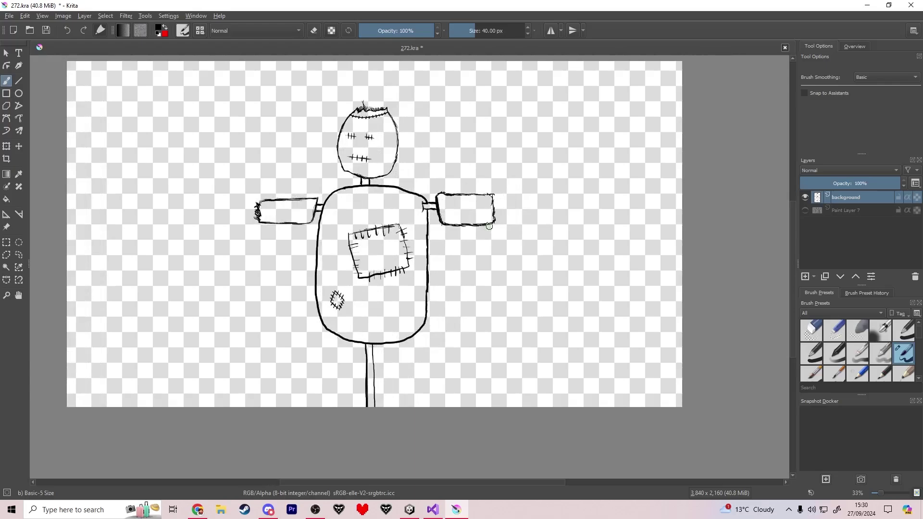
# Step: Draw drooping straw strands hanging from the open end of the sleeve on the left of the canvas
pyautogui.scroll(2, 261, 204)
pyautogui.scroll(3, 260, 204)
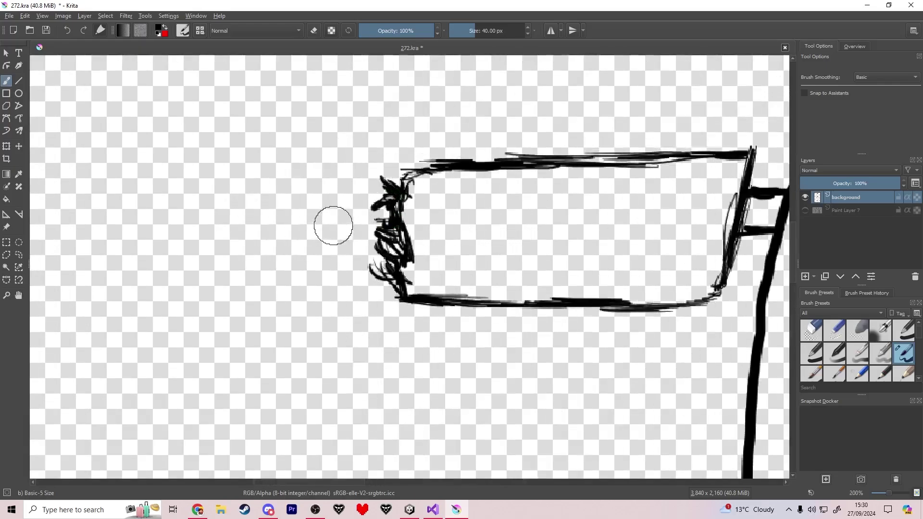
pyautogui.moveTo(373, 204); pyautogui.dragTo(337, 263)
pyautogui.moveTo(380, 242)
pyautogui.mouseDown()
pyautogui.moveTo(351, 295)
pyautogui.moveTo(347, 345)
pyautogui.mouseUp()
pyautogui.moveTo(365, 270); pyautogui.dragTo(337, 336)
pyautogui.moveTo(382, 214)
pyautogui.mouseDown()
pyautogui.moveTo(339, 305)
pyautogui.moveTo(345, 255)
pyautogui.mouseUp()
pyautogui.moveTo(353, 283); pyautogui.dragTo(344, 301)
pyautogui.moveTo(359, 265); pyautogui.dragTo(339, 317)
# Step: Draw dense drooping straw strands over the open end of the sleeve on the right of the canvas
pyautogui.scroll(-4, 197, 294)
pyautogui.scroll(3, 483, 297)
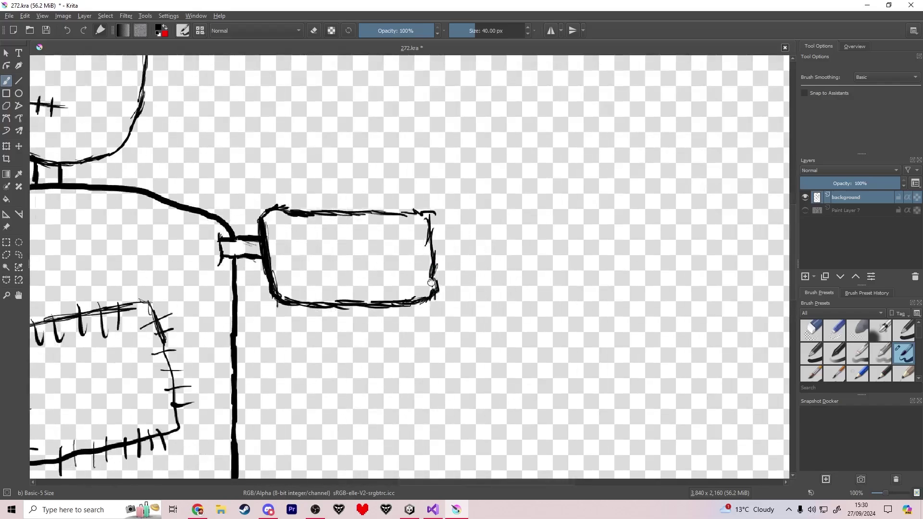
pyautogui.moveTo(430, 279); pyautogui.dragTo(432, 294)
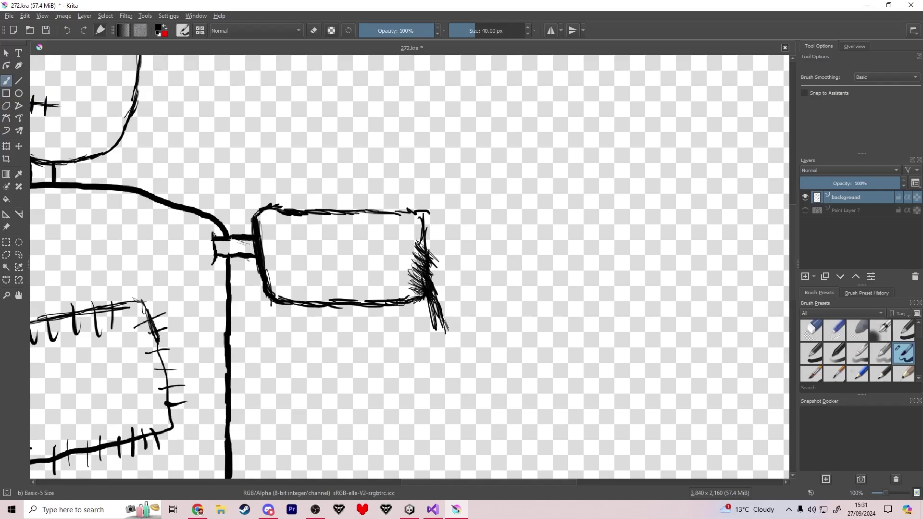
pyautogui.moveTo(424, 223)
pyautogui.mouseDown()
pyautogui.moveTo(444, 265)
pyautogui.moveTo(451, 311)
pyautogui.moveTo(409, 289)
pyautogui.mouseUp()
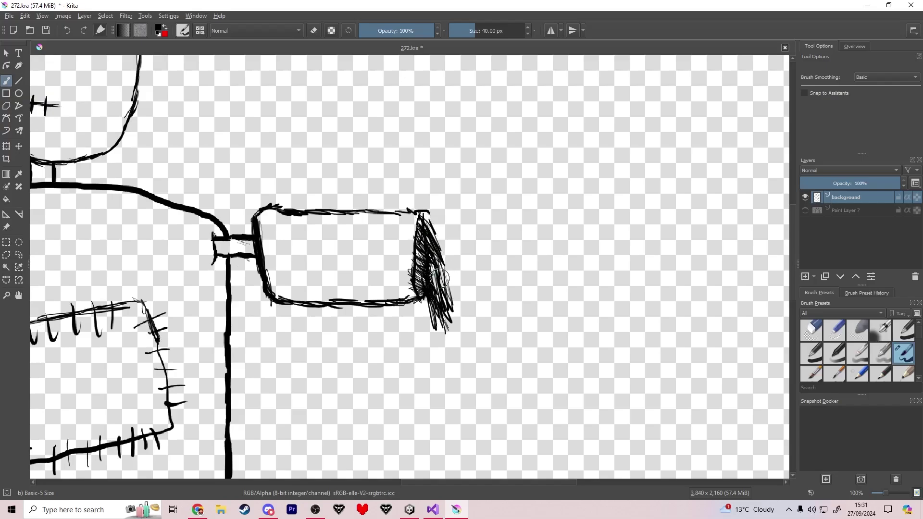
# Step: Save the drawing with straw added to both sleeves
pyautogui.scroll(-4, 439, 279)
pyautogui.moveTo(393, 286); pyautogui.dragTo(444, 274)
pyautogui.hotkey('ctrl', 's')
pyautogui.scroll(2, 437, 278)
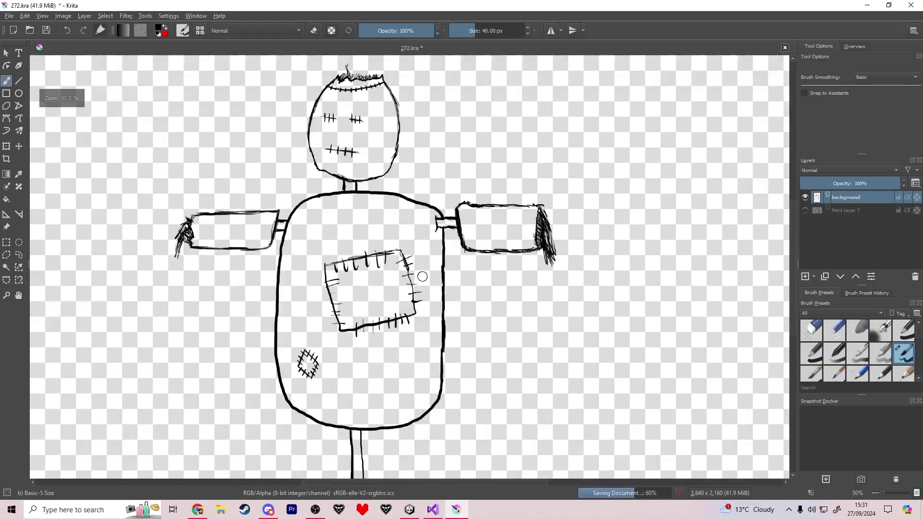
pyautogui.scroll(-1, 438, 277)
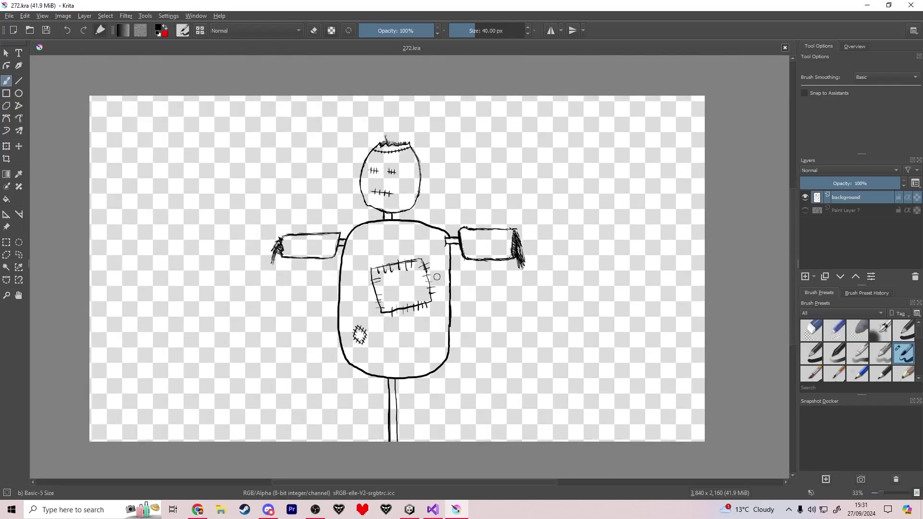
pyautogui.scroll(2, 440, 277)
pyautogui.scroll(-2, 459, 251)
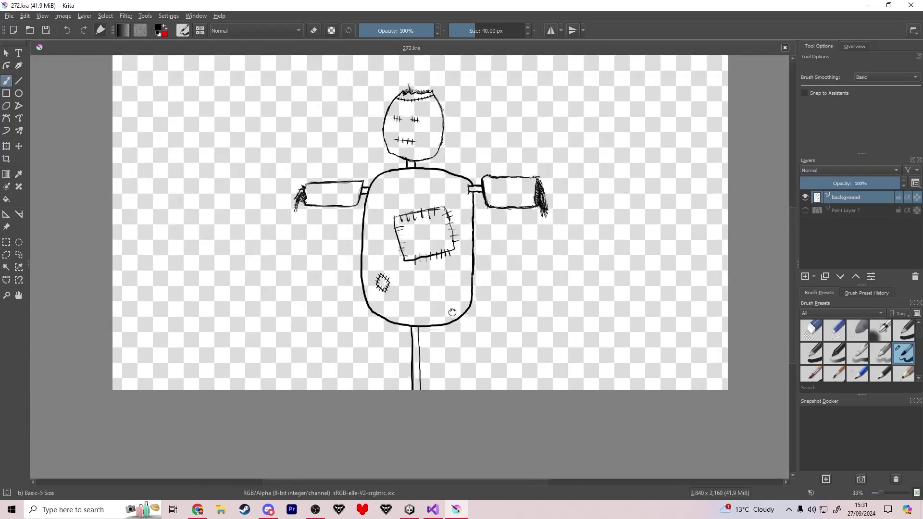
# Step: Erase the rounded bottom edge of the torso outline between its two sides
pyautogui.scroll(8, 395, 282)
pyautogui.press('e')
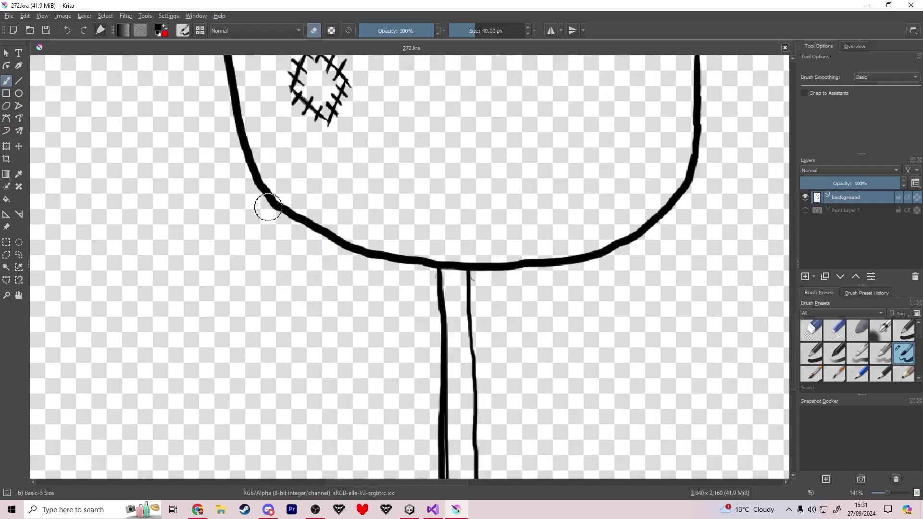
pyautogui.moveTo(268, 206); pyautogui.dragTo(265, 175)
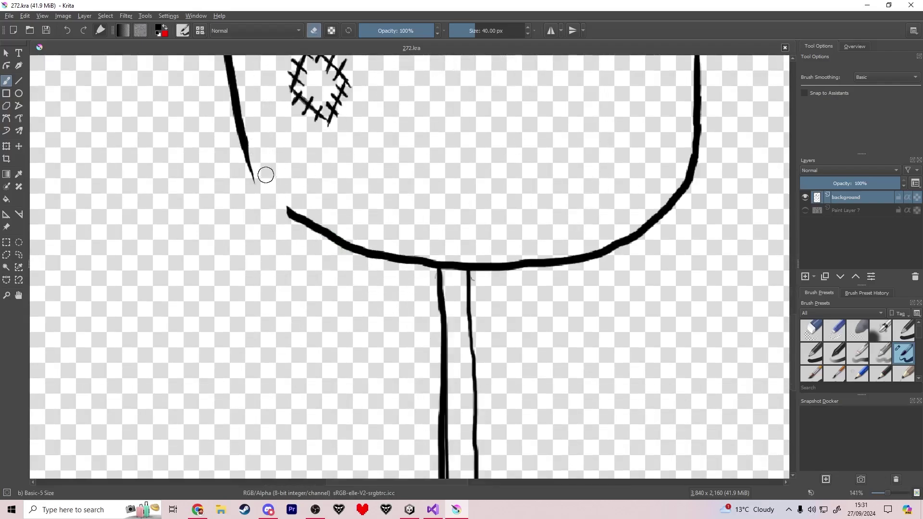
pyautogui.moveTo(288, 210)
pyautogui.mouseDown()
pyautogui.moveTo(369, 267)
pyautogui.moveTo(400, 255)
pyautogui.moveTo(581, 255)
pyautogui.moveTo(696, 182)
pyautogui.moveTo(692, 173)
pyautogui.mouseUp()
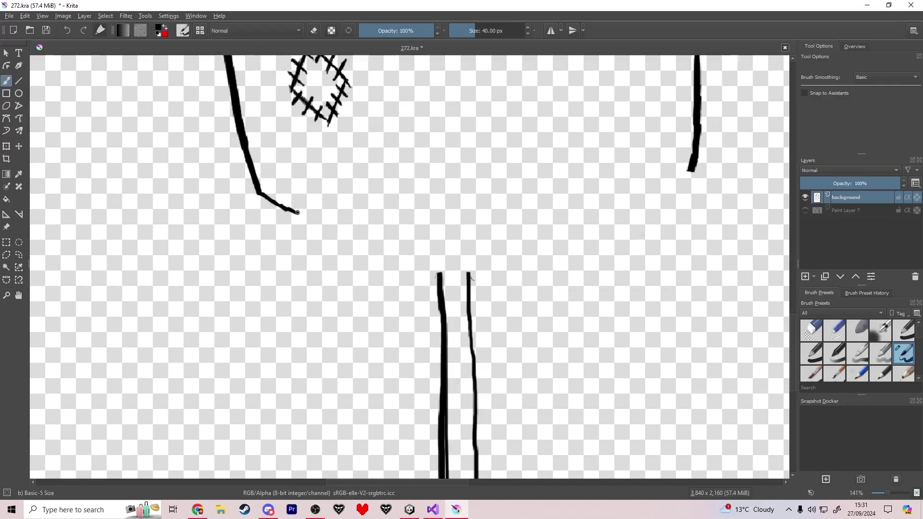
# Step: Draw a wavy hem line across the bottom of the torso, joining its two side lines above the pole
pyautogui.moveTo(325, 204); pyautogui.dragTo(341, 203)
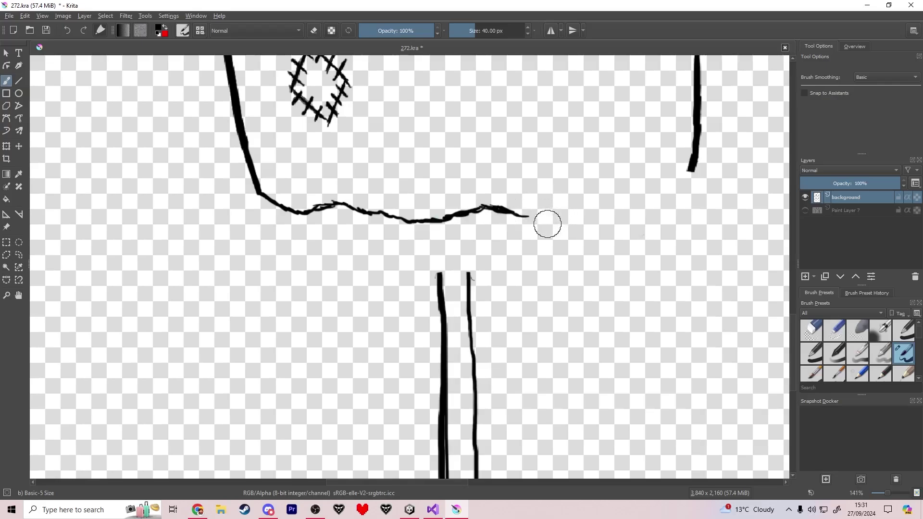
pyautogui.moveTo(529, 217); pyautogui.dragTo(512, 212)
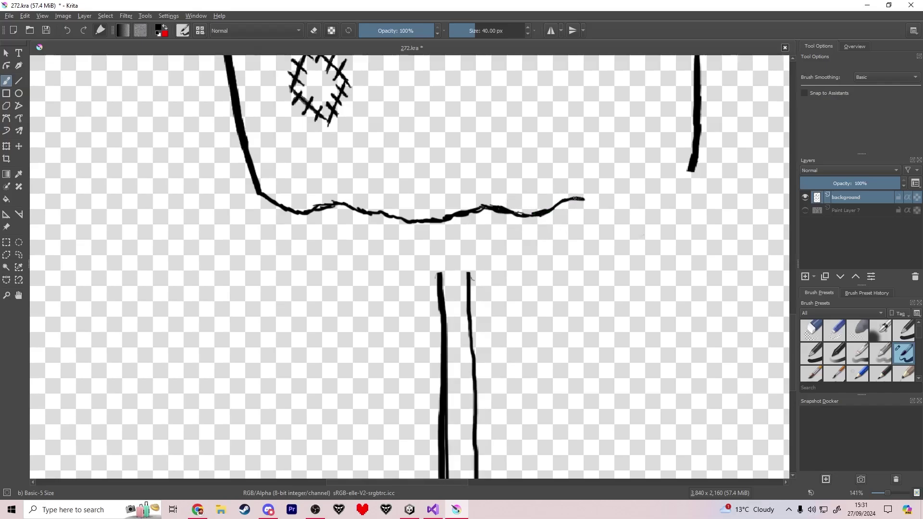
pyautogui.moveTo(575, 197); pyautogui.dragTo(625, 196)
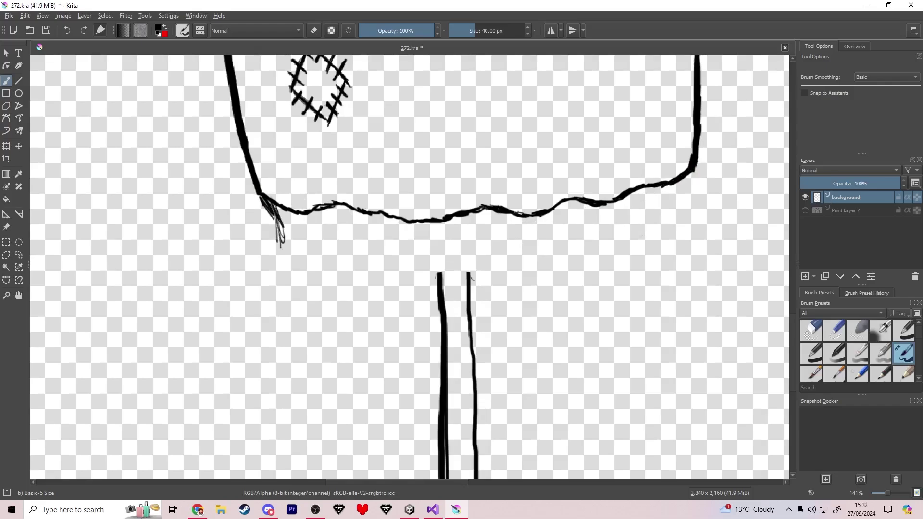
# Step: Draw dense straw strands hanging below the hem from the torso's lower-left corner almost to the pole
pyautogui.moveTo(284, 225); pyautogui.dragTo(299, 259)
pyautogui.moveTo(282, 217); pyautogui.dragTo(292, 272)
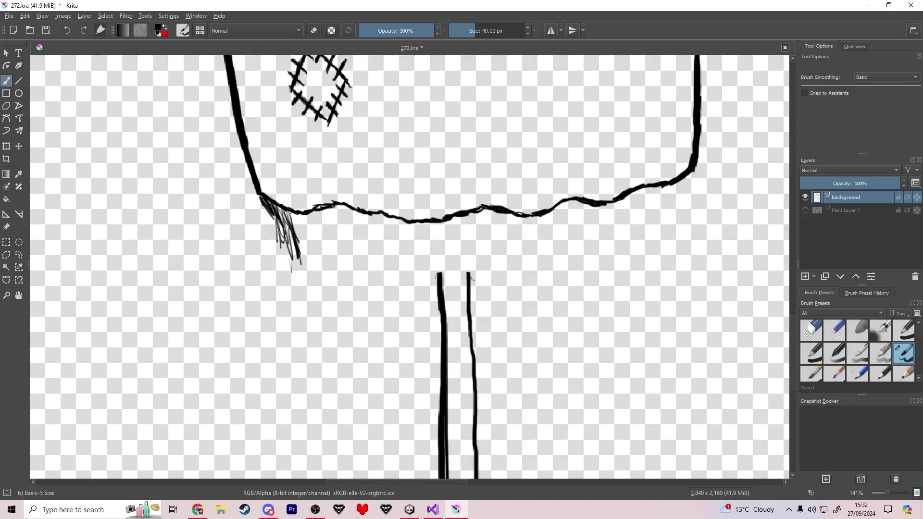
pyautogui.moveTo(290, 214)
pyautogui.mouseDown()
pyautogui.moveTo(303, 266)
pyautogui.moveTo(300, 252)
pyautogui.mouseUp()
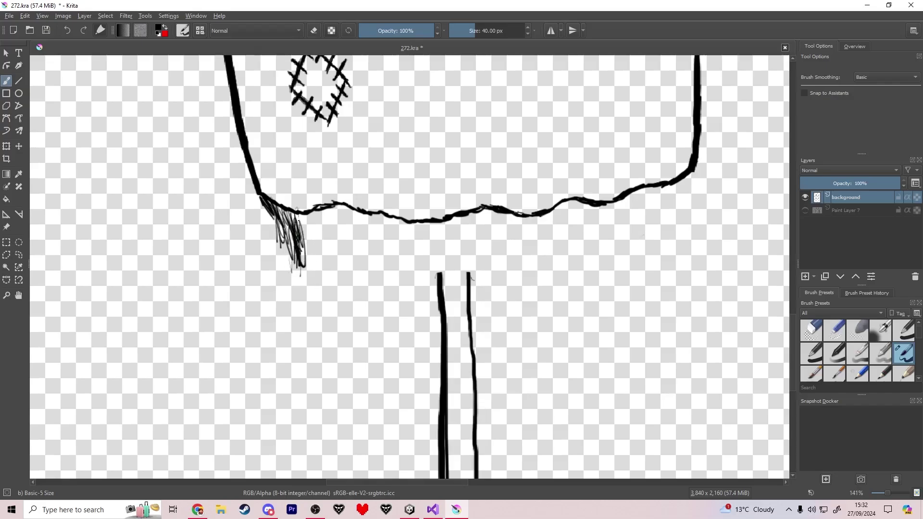
pyautogui.moveTo(317, 211); pyautogui.dragTo(311, 281)
pyautogui.moveTo(315, 233); pyautogui.dragTo(313, 294)
pyautogui.moveTo(321, 212)
pyautogui.mouseDown()
pyautogui.moveTo(315, 271)
pyautogui.moveTo(318, 245)
pyautogui.mouseUp()
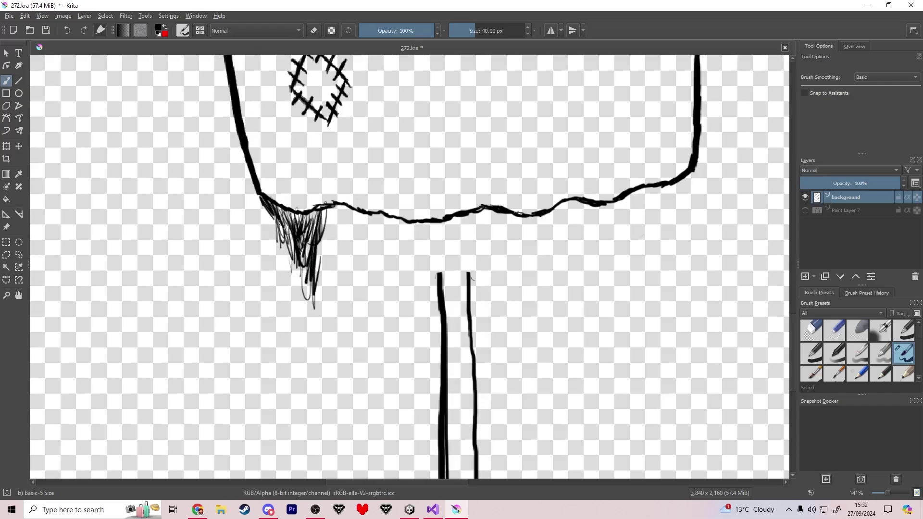
pyautogui.moveTo(271, 225); pyautogui.dragTo(277, 256)
pyautogui.moveTo(275, 224)
pyautogui.mouseDown()
pyautogui.moveTo(273, 248)
pyautogui.moveTo(294, 300)
pyautogui.mouseUp()
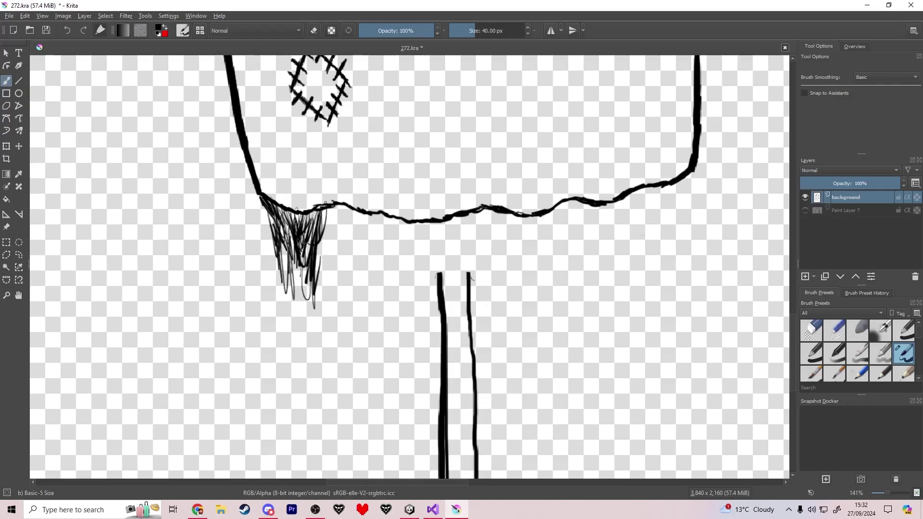
pyautogui.moveTo(292, 248); pyautogui.dragTo(307, 286)
pyautogui.moveTo(319, 243); pyautogui.dragTo(318, 296)
pyautogui.moveTo(331, 213)
pyautogui.mouseDown()
pyautogui.moveTo(317, 293)
pyautogui.moveTo(328, 272)
pyautogui.moveTo(324, 291)
pyautogui.moveTo(331, 298)
pyautogui.moveTo(336, 279)
pyautogui.moveTo(342, 291)
pyautogui.mouseUp()
pyautogui.moveTo(357, 222)
pyautogui.mouseDown()
pyautogui.moveTo(347, 303)
pyautogui.moveTo(349, 270)
pyautogui.mouseUp()
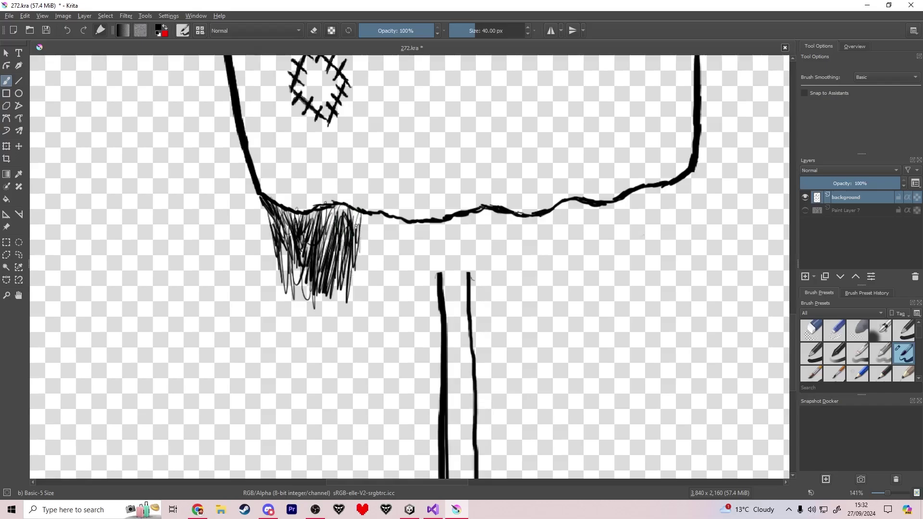
pyautogui.moveTo(358, 213)
pyautogui.mouseDown()
pyautogui.moveTo(368, 263)
pyautogui.moveTo(352, 290)
pyautogui.moveTo(367, 288)
pyautogui.moveTo(367, 298)
pyautogui.moveTo(380, 260)
pyautogui.moveTo(377, 303)
pyautogui.mouseUp()
pyautogui.moveTo(387, 219)
pyautogui.mouseDown()
pyautogui.moveTo(393, 291)
pyautogui.moveTo(400, 248)
pyautogui.moveTo(405, 273)
pyautogui.mouseUp()
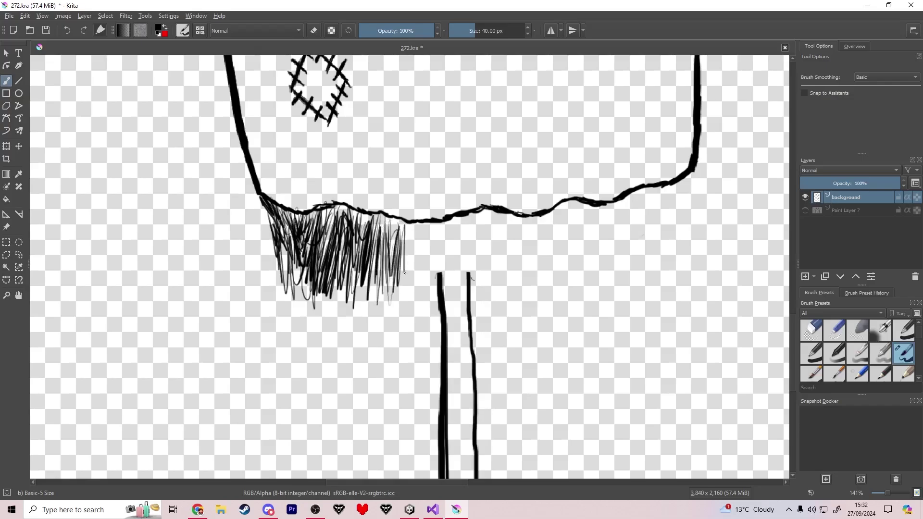
pyautogui.moveTo(410, 229); pyautogui.dragTo(407, 278)
pyautogui.moveTo(417, 234); pyautogui.dragTo(413, 267)
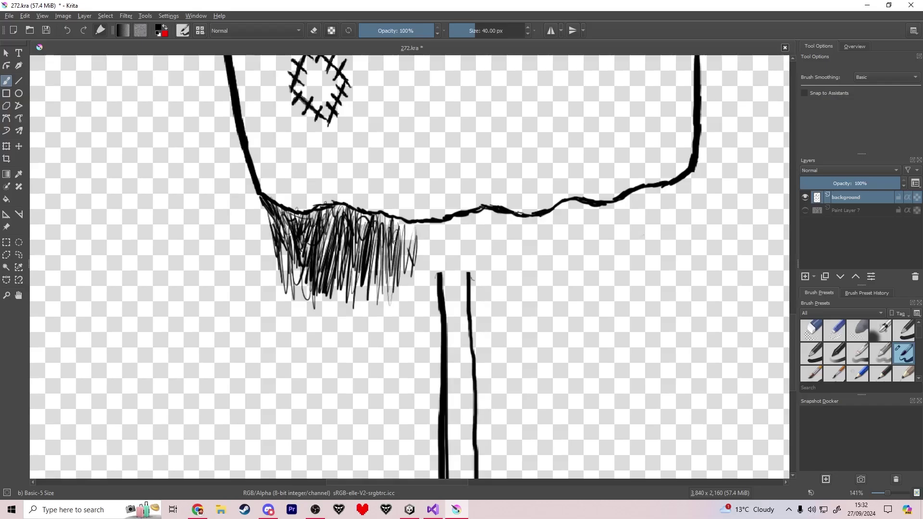
# Step: Continue the straw fringe below the hem across the pole and towards the torso's right side
pyautogui.moveTo(410, 222)
pyautogui.mouseDown()
pyautogui.moveTo(415, 269)
pyautogui.moveTo(432, 263)
pyautogui.moveTo(428, 252)
pyautogui.moveTo(406, 294)
pyautogui.moveTo(425, 296)
pyautogui.moveTo(421, 284)
pyautogui.mouseUp()
pyautogui.moveTo(445, 224); pyautogui.dragTo(441, 278)
pyautogui.moveTo(445, 233)
pyautogui.mouseDown()
pyautogui.moveTo(436, 284)
pyautogui.moveTo(448, 270)
pyautogui.mouseUp()
pyautogui.moveTo(454, 220)
pyautogui.mouseDown()
pyautogui.moveTo(445, 264)
pyautogui.moveTo(452, 278)
pyautogui.mouseUp()
pyautogui.moveTo(468, 215); pyautogui.dragTo(454, 276)
pyautogui.moveTo(478, 210)
pyautogui.mouseDown()
pyautogui.moveTo(464, 281)
pyautogui.moveTo(471, 272)
pyautogui.moveTo(475, 283)
pyautogui.mouseUp()
pyautogui.moveTo(494, 212)
pyautogui.mouseDown()
pyautogui.moveTo(487, 274)
pyautogui.moveTo(487, 264)
pyautogui.mouseUp()
pyautogui.moveTo(507, 214); pyautogui.dragTo(497, 270)
pyautogui.moveTo(503, 218)
pyautogui.mouseDown()
pyautogui.moveTo(493, 275)
pyautogui.moveTo(504, 267)
pyautogui.mouseUp()
pyautogui.moveTo(523, 205); pyautogui.dragTo(517, 262)
pyautogui.moveTo(537, 217)
pyautogui.mouseDown()
pyautogui.moveTo(532, 255)
pyautogui.moveTo(533, 247)
pyautogui.mouseUp()
pyautogui.moveTo(552, 210); pyautogui.dragTo(545, 247)
pyautogui.moveTo(565, 201)
pyautogui.mouseDown()
pyautogui.moveTo(551, 242)
pyautogui.moveTo(561, 235)
pyautogui.mouseUp()
pyautogui.moveTo(579, 206); pyautogui.dragTo(578, 242)
pyautogui.moveTo(613, 204)
pyautogui.mouseDown()
pyautogui.moveTo(612, 243)
pyautogui.moveTo(623, 229)
pyautogui.mouseUp()
# Step: Thicken the sparse straw right of the pole with denser strokes and extend it towards the lower-right corner
pyautogui.press('e')
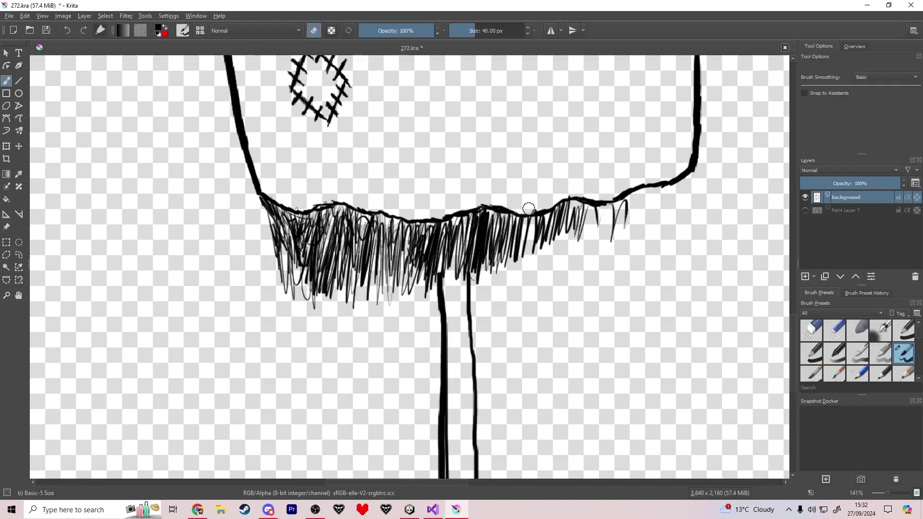
pyautogui.press('e')
pyautogui.moveTo(533, 215)
pyautogui.mouseDown()
pyautogui.moveTo(509, 245)
pyautogui.moveTo(519, 255)
pyautogui.mouseUp()
pyautogui.moveTo(512, 231); pyautogui.dragTo(483, 284)
pyautogui.moveTo(531, 213); pyautogui.dragTo(510, 285)
pyautogui.moveTo(543, 215)
pyautogui.mouseDown()
pyautogui.moveTo(524, 276)
pyautogui.moveTo(543, 256)
pyautogui.mouseUp()
pyautogui.moveTo(534, 232); pyautogui.dragTo(523, 259)
pyautogui.moveTo(551, 225); pyautogui.dragTo(541, 262)
pyautogui.moveTo(571, 202); pyautogui.dragTo(559, 237)
pyautogui.moveTo(572, 202); pyautogui.dragTo(558, 252)
pyautogui.moveTo(581, 206); pyautogui.dragTo(572, 249)
pyautogui.moveTo(594, 207)
pyautogui.mouseDown()
pyautogui.moveTo(577, 255)
pyautogui.moveTo(582, 247)
pyautogui.mouseUp()
pyautogui.moveTo(600, 207); pyautogui.dragTo(591, 248)
pyautogui.moveTo(619, 202); pyautogui.dragTo(593, 267)
pyautogui.moveTo(615, 204)
pyautogui.mouseDown()
pyautogui.moveTo(603, 250)
pyautogui.moveTo(610, 240)
pyautogui.mouseUp()
pyautogui.moveTo(629, 197)
pyautogui.mouseDown()
pyautogui.moveTo(616, 247)
pyautogui.moveTo(620, 238)
pyautogui.mouseUp()
pyautogui.moveTo(639, 190)
pyautogui.mouseDown()
pyautogui.moveTo(622, 242)
pyautogui.moveTo(628, 233)
pyautogui.mouseUp()
pyautogui.moveTo(646, 192); pyautogui.dragTo(630, 237)
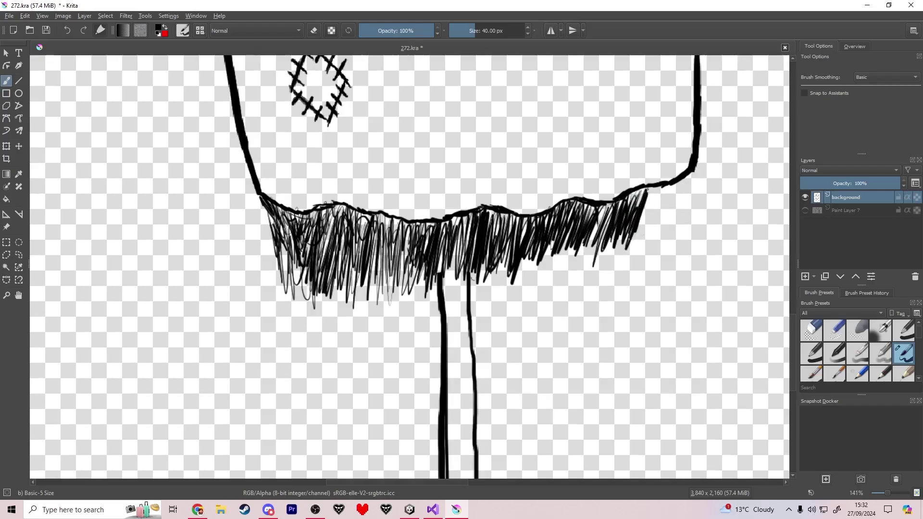
# Step: Finish the straw fringe at the torso's lower-right corner and lengthen the strands back towards the pole
pyautogui.moveTo(648, 189); pyautogui.dragTo(635, 238)
pyautogui.moveTo(657, 187)
pyautogui.mouseDown()
pyautogui.moveTo(642, 242)
pyautogui.moveTo(647, 236)
pyautogui.mouseUp()
pyautogui.moveTo(671, 185); pyautogui.dragTo(658, 238)
pyautogui.moveTo(682, 181)
pyautogui.mouseDown()
pyautogui.moveTo(669, 228)
pyautogui.moveTo(679, 221)
pyautogui.mouseUp()
pyautogui.moveTo(693, 175); pyautogui.dragTo(673, 233)
pyautogui.moveTo(674, 188); pyautogui.dragTo(655, 241)
pyautogui.moveTo(659, 199)
pyautogui.mouseDown()
pyautogui.moveTo(643, 253)
pyautogui.moveTo(663, 250)
pyautogui.mouseUp()
pyautogui.moveTo(680, 211); pyautogui.dragTo(658, 257)
pyautogui.moveTo(659, 220); pyautogui.dragTo(646, 266)
pyautogui.moveTo(642, 213); pyautogui.dragTo(634, 272)
pyautogui.moveTo(635, 236)
pyautogui.mouseDown()
pyautogui.moveTo(624, 267)
pyautogui.moveTo(616, 263)
pyautogui.mouseUp()
pyautogui.moveTo(608, 211)
pyautogui.mouseDown()
pyautogui.moveTo(605, 267)
pyautogui.moveTo(594, 257)
pyautogui.mouseUp()
pyautogui.moveTo(598, 221)
pyautogui.mouseDown()
pyautogui.moveTo(587, 262)
pyautogui.moveTo(572, 271)
pyautogui.mouseUp()
pyautogui.moveTo(568, 248); pyautogui.dragTo(560, 270)
pyautogui.moveTo(557, 229)
pyautogui.mouseDown()
pyautogui.moveTo(552, 250)
pyautogui.moveTo(456, 307)
pyautogui.mouseUp()
# Step: Save the drawing with the finished straw fringe below the torso
pyautogui.scroll(-5, 470, 246)
pyautogui.scroll(-1, 477, 287)
pyautogui.scroll(2, 424, 278)
pyautogui.moveTo(438, 278); pyautogui.dragTo(431, 285)
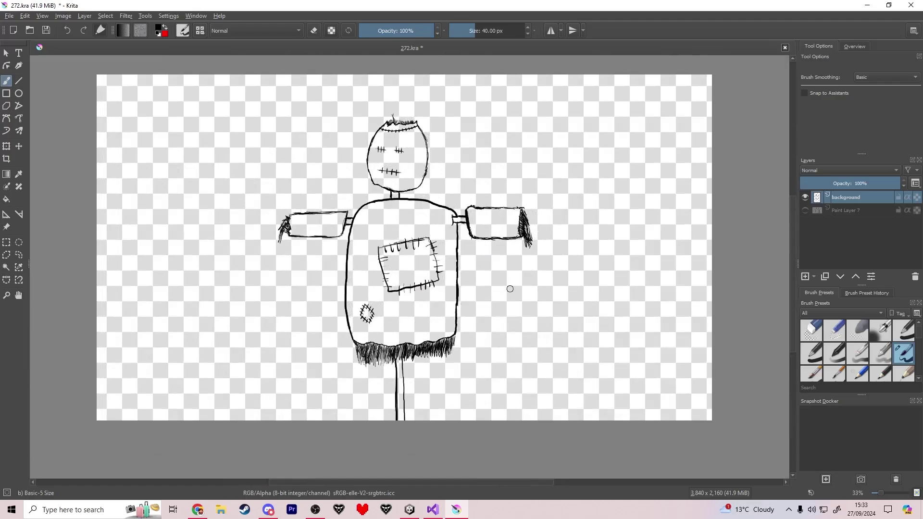
pyautogui.moveTo(510, 288); pyautogui.dragTo(486, 279)
pyautogui.hotkey('ctrl', 's')
# Step: Erase the inward-curving lower-left side of the torso and redraw it as a straighter line down to the hem
pyautogui.scroll(5, 449, 319)
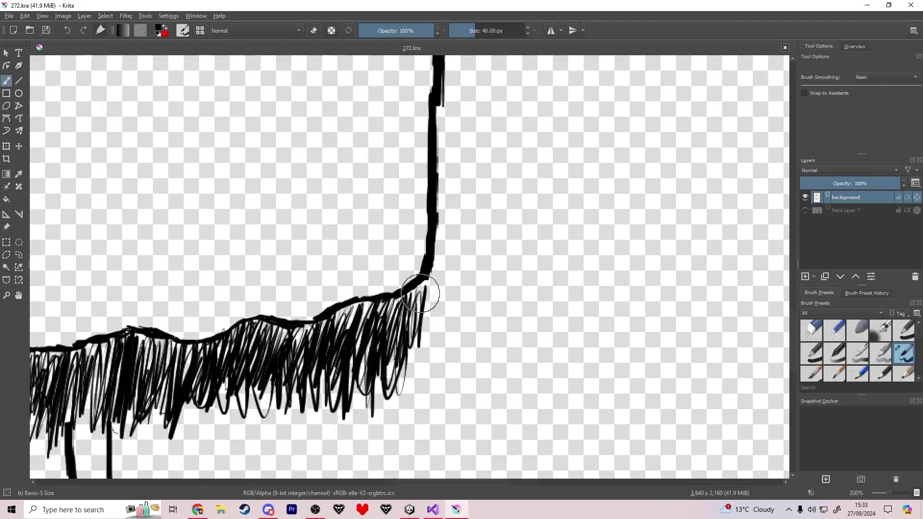
pyautogui.scroll(-3, 421, 294)
pyautogui.scroll(3, 231, 287)
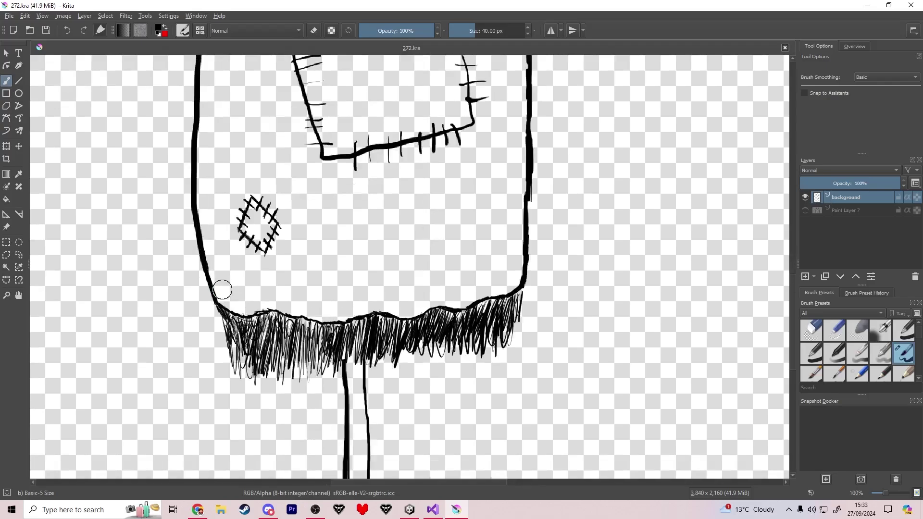
pyautogui.press('e')
pyautogui.moveTo(276, 194)
pyautogui.mouseDown()
pyautogui.moveTo(303, 192)
pyautogui.moveTo(330, 350)
pyautogui.mouseUp()
pyautogui.press('e')
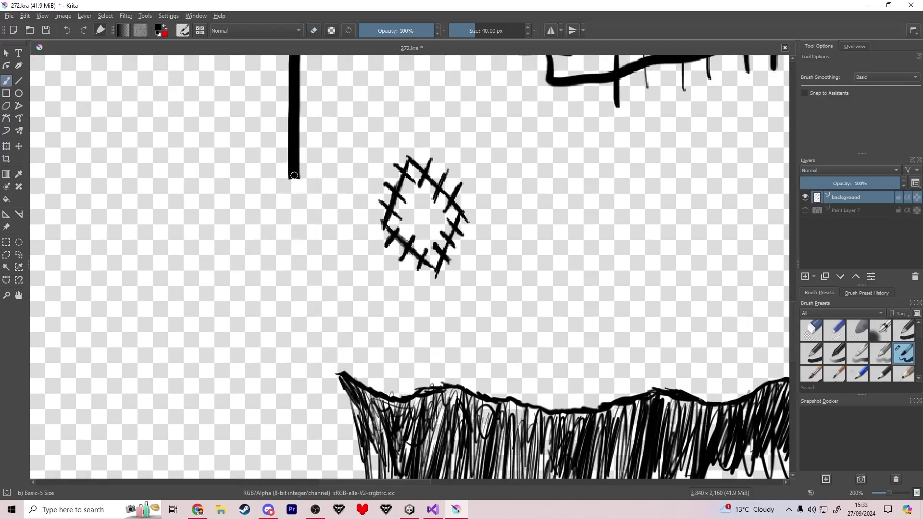
pyautogui.moveTo(297, 179)
pyautogui.mouseDown()
pyautogui.moveTo(306, 364)
pyautogui.moveTo(344, 374)
pyautogui.moveTo(323, 398)
pyautogui.moveTo(323, 374)
pyautogui.moveTo(321, 459)
pyautogui.moveTo(332, 418)
pyautogui.moveTo(365, 475)
pyautogui.moveTo(329, 382)
pyautogui.moveTo(347, 408)
pyautogui.moveTo(313, 359)
pyautogui.moveTo(304, 354)
pyautogui.moveTo(308, 370)
pyautogui.moveTo(297, 375)
pyautogui.moveTo(298, 366)
pyautogui.mouseUp()
pyautogui.press('e')
pyautogui.press('e')
pyautogui.press('e')
pyautogui.press('e')
# Step: Erase the torso's lower-right corner where it meets the hem and redraw it as a cleaner line
pyautogui.scroll(-5, 339, 360)
pyautogui.press('+')
pyautogui.press('+')
pyautogui.press('+')
pyautogui.press('+')
pyautogui.press('+')
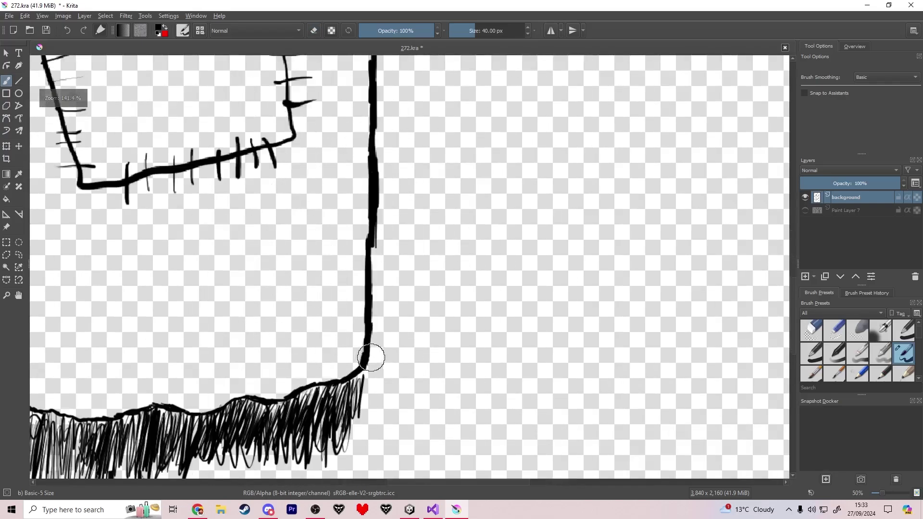
pyautogui.press('e')
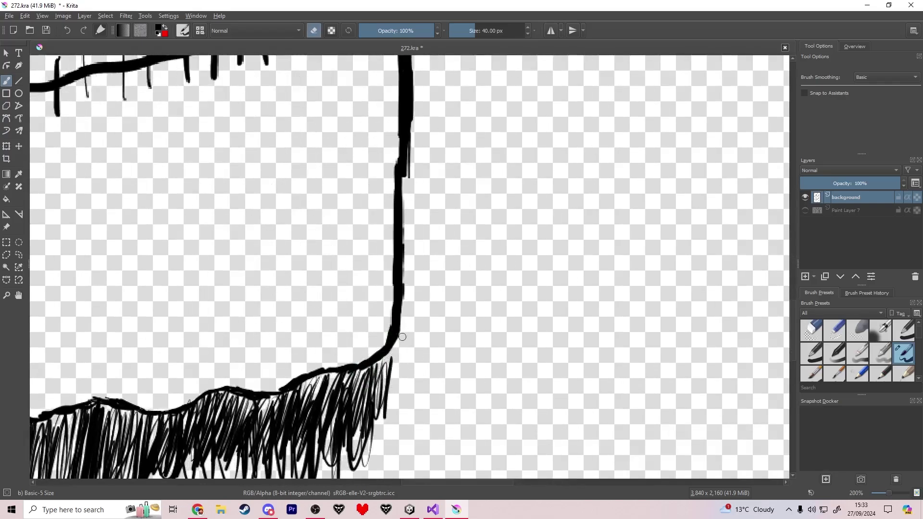
pyautogui.moveTo(394, 355)
pyautogui.mouseDown()
pyautogui.moveTo(383, 354)
pyautogui.moveTo(395, 328)
pyautogui.moveTo(378, 356)
pyautogui.mouseUp()
pyautogui.press('e')
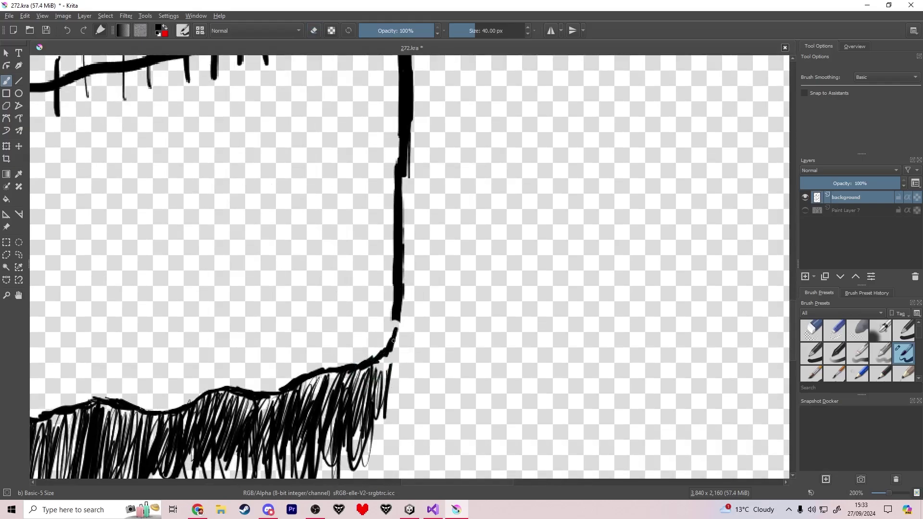
pyautogui.moveTo(388, 346); pyautogui.dragTo(382, 358)
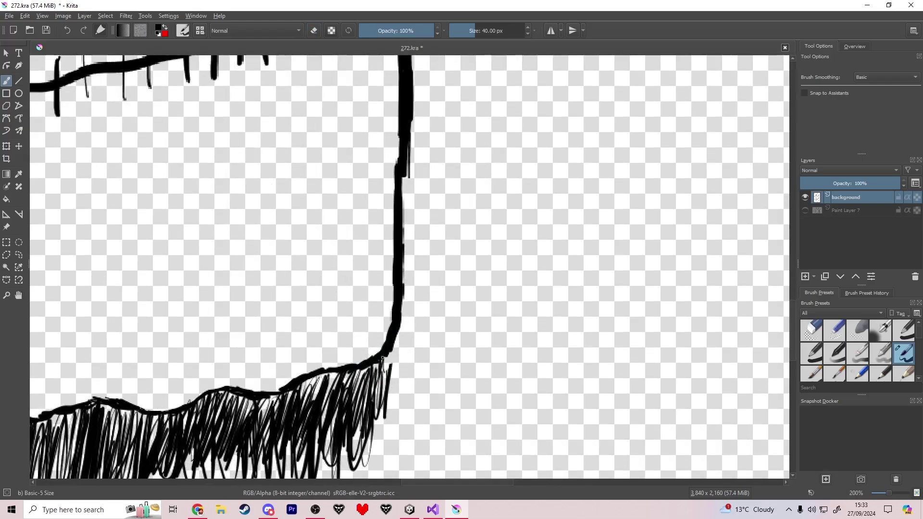
# Step: Save the drawing with the corrected torso sides and bring the whole scarecrow into view
pyautogui.scroll(-5, 358, 354)
pyautogui.scroll(-1, 376, 366)
pyautogui.hotkey('ctrl', 's')
pyautogui.moveTo(324, 340); pyautogui.dragTo(409, 313)
pyautogui.scroll(1, 406, 342)
pyautogui.click(11, 17)
pyautogui.click(10, 19)
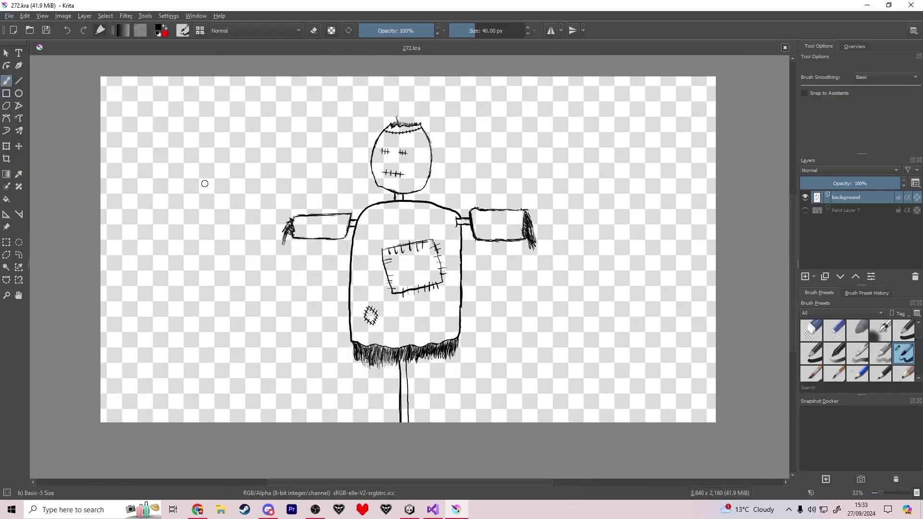